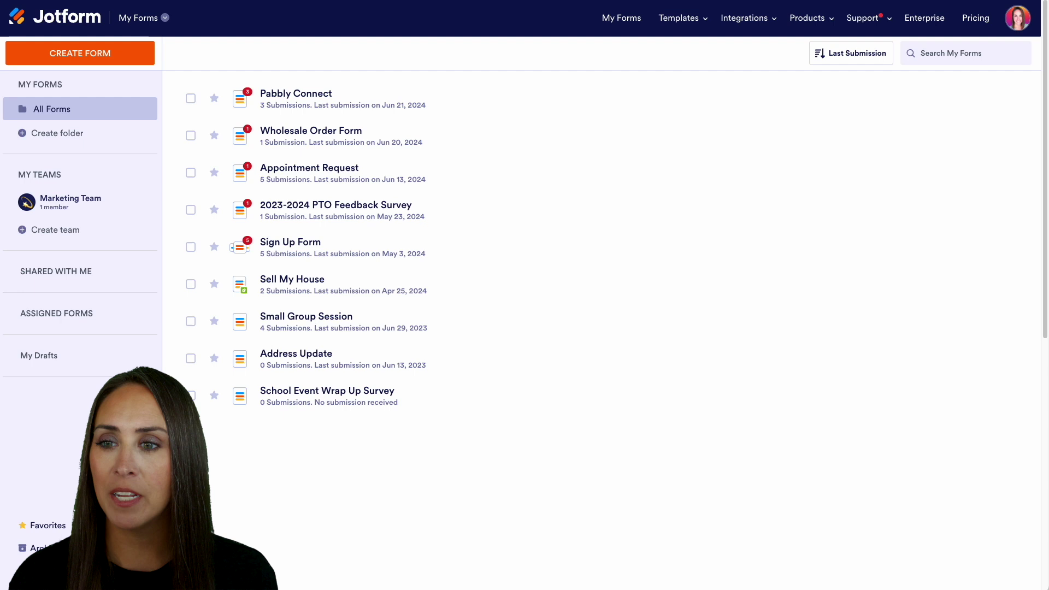
Step: Create a new blank form from scratch using the Classic Form layout
click(80, 55)
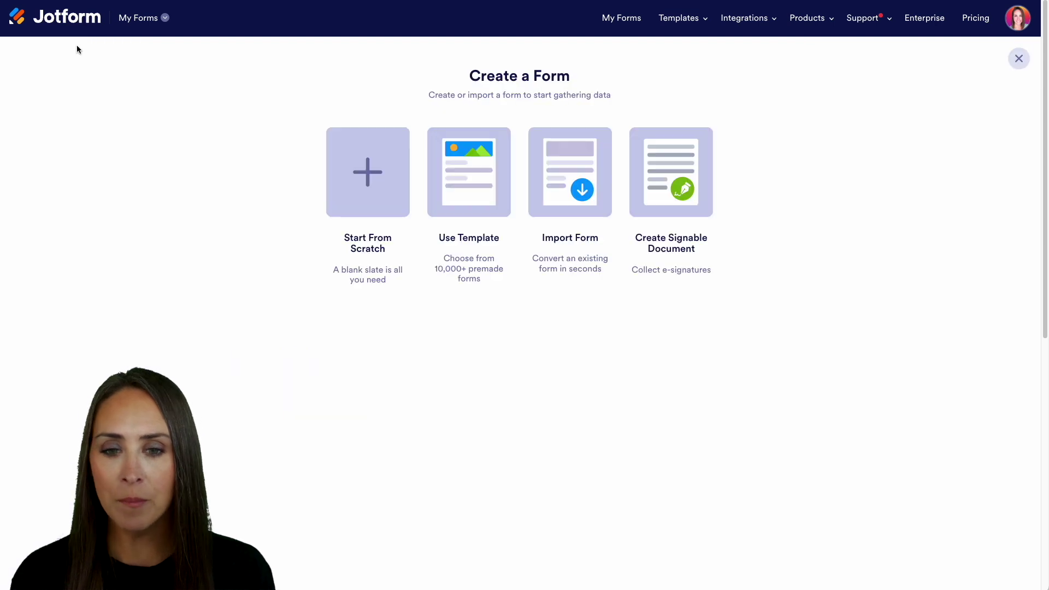
click(345, 175)
click(379, 211)
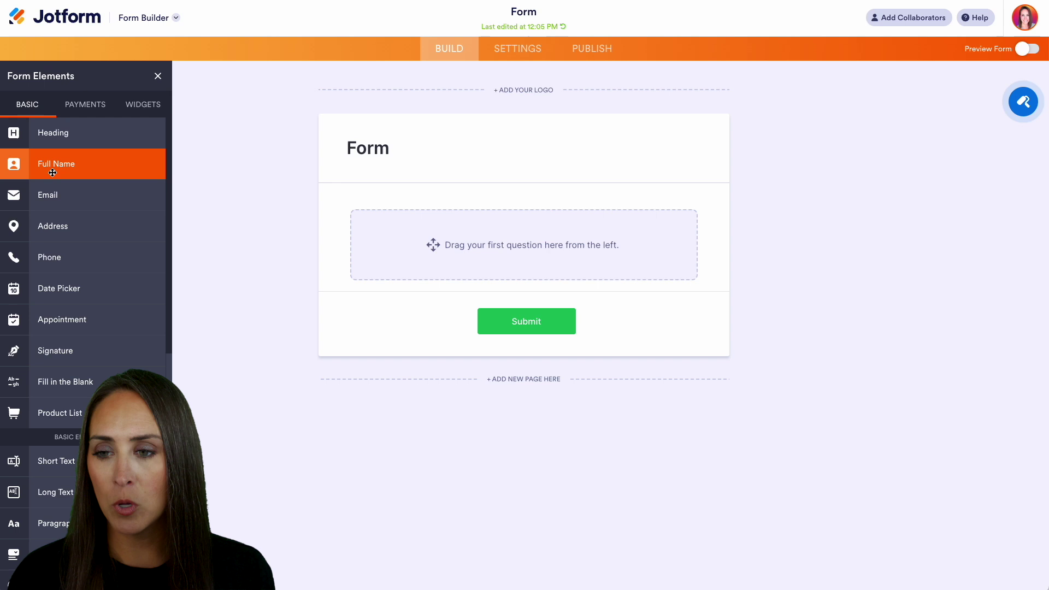
Step: Add Full Name, Email and a Configurable List widget to the form
click(53, 172)
click(74, 201)
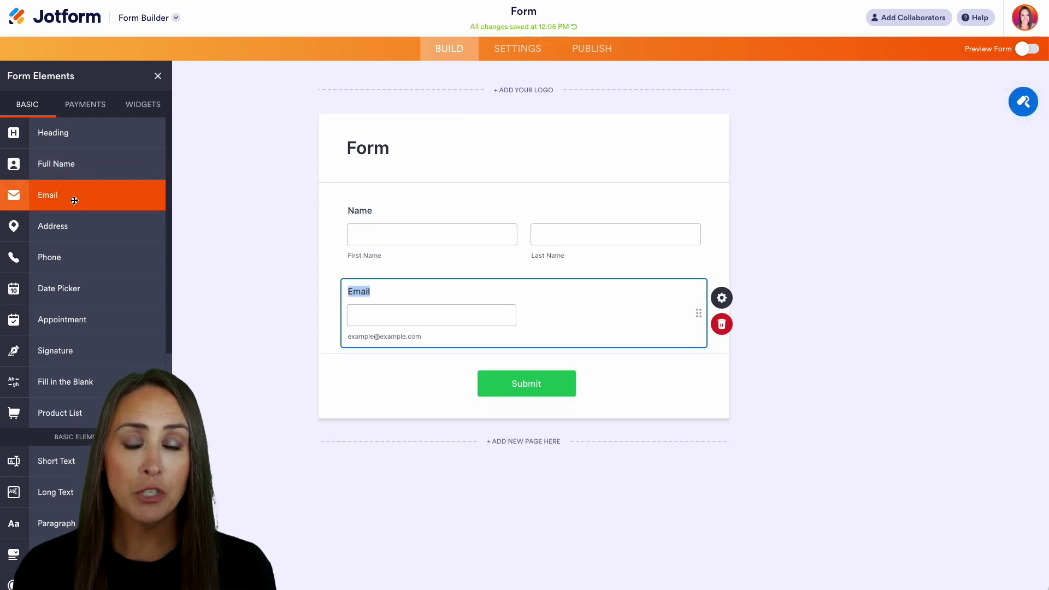
click(150, 105)
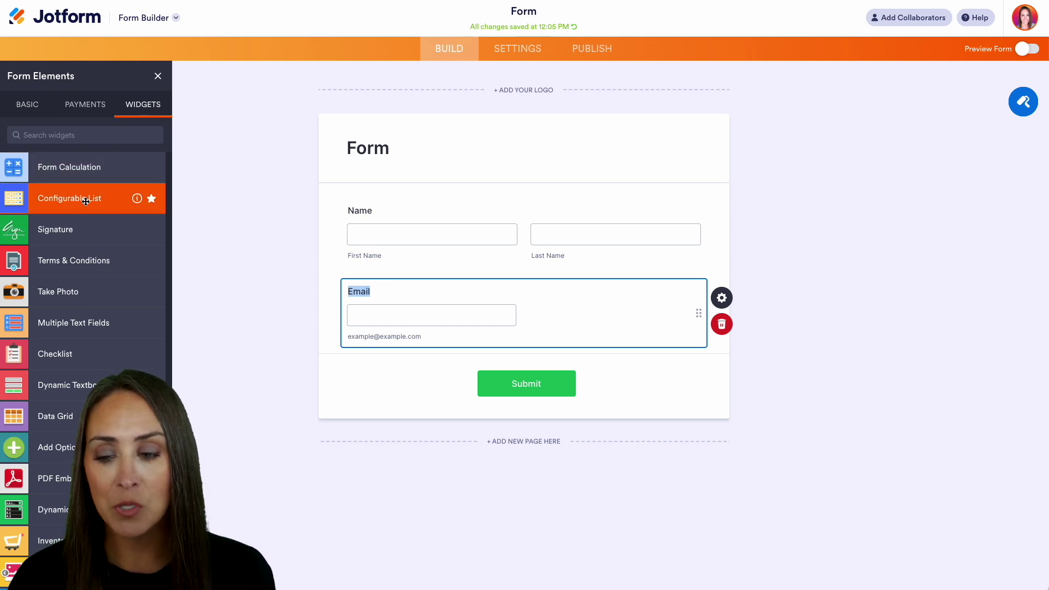
click(83, 201)
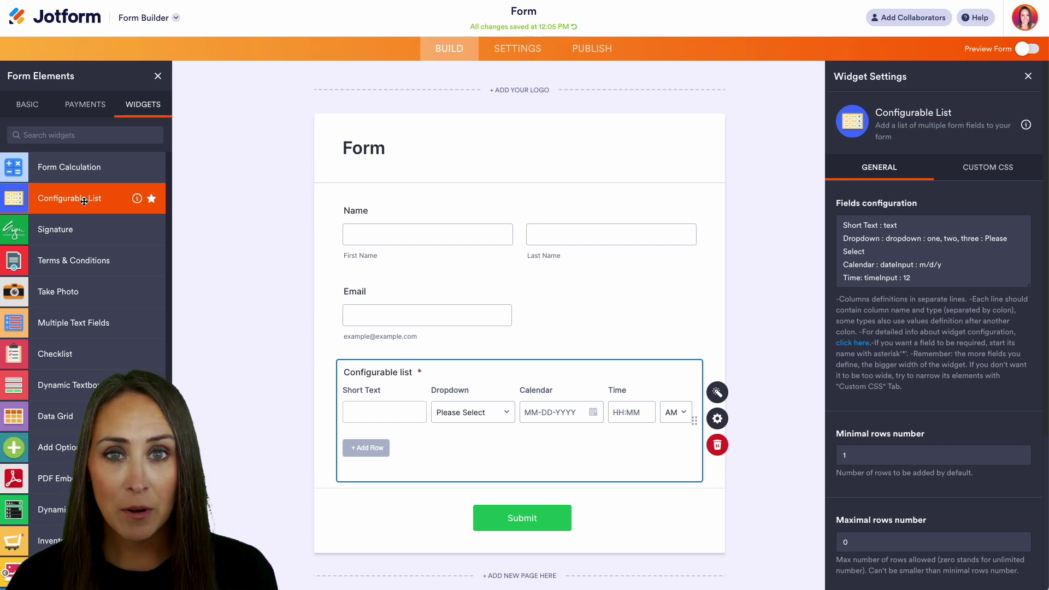
Step: Set Minimal rows number to 3 and Maximal rows number to 10, then reselect the minimal value
scroll(924, 249, down, 4)
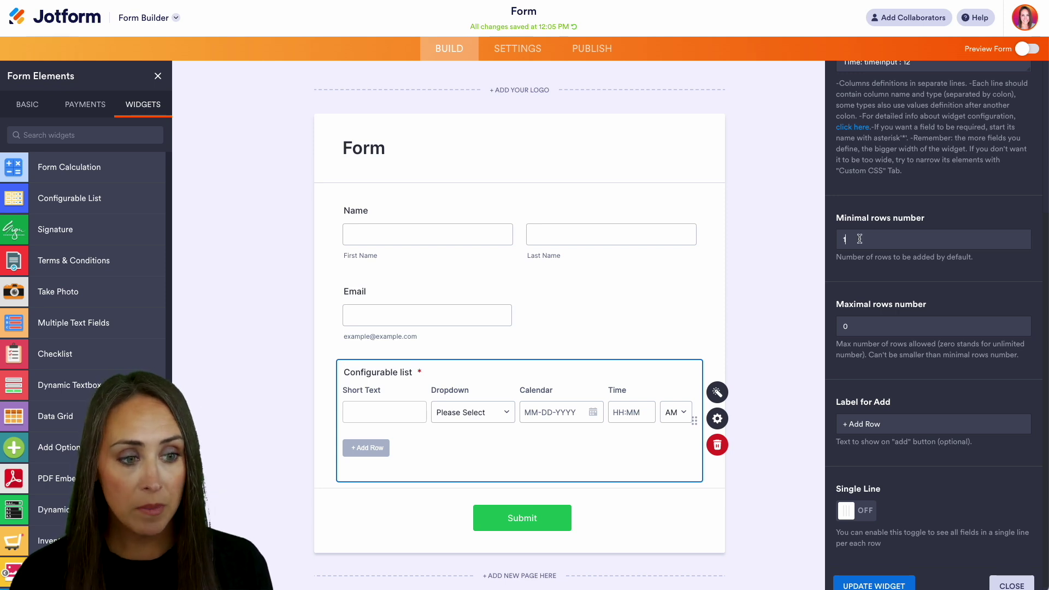
drag(837, 239, 872, 238)
text(3)
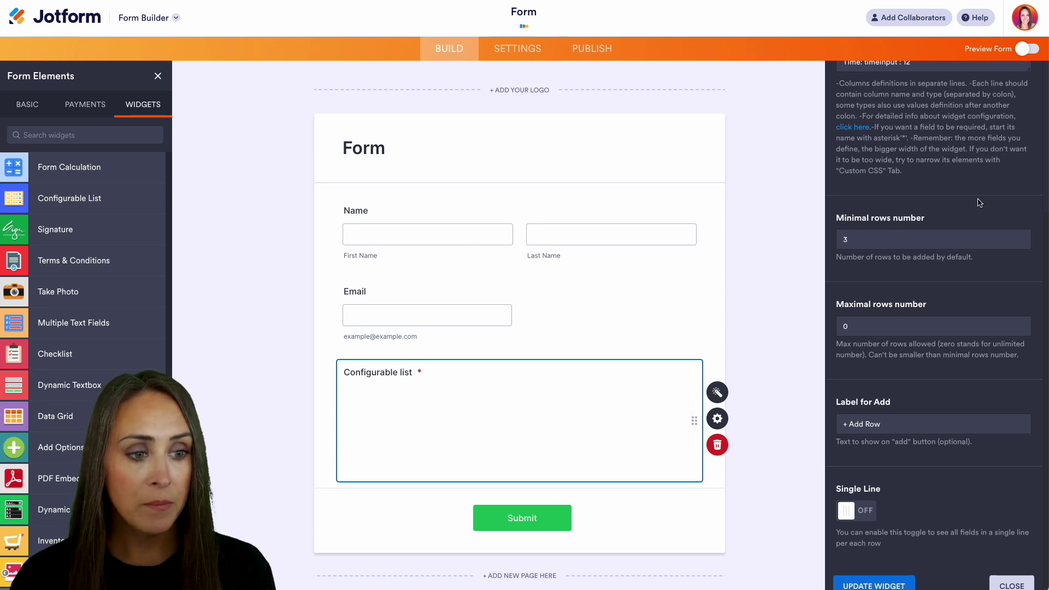
scroll(657, 375, down, 3)
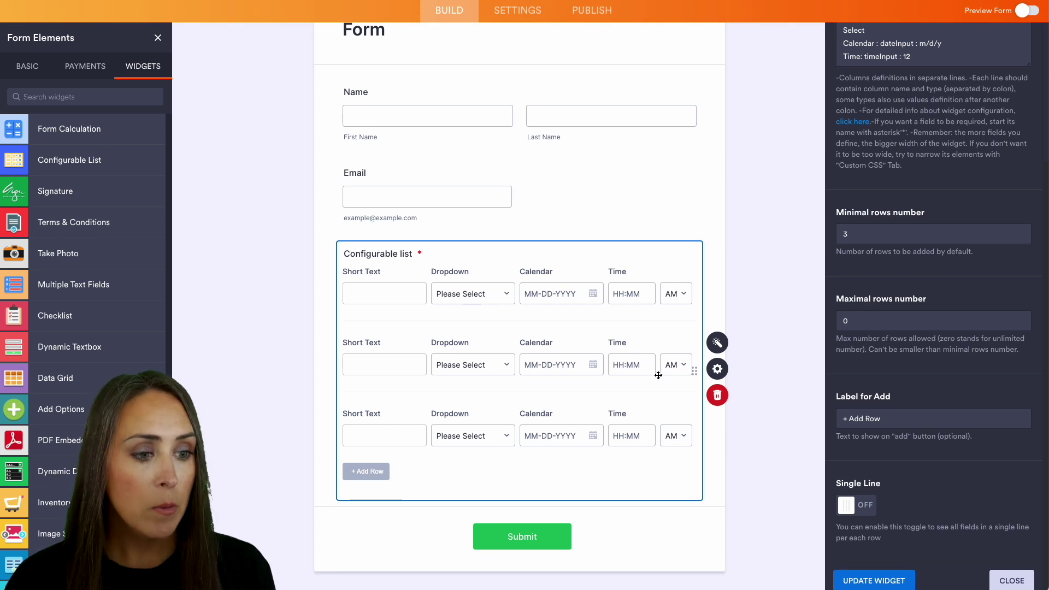
drag(862, 321, 831, 323)
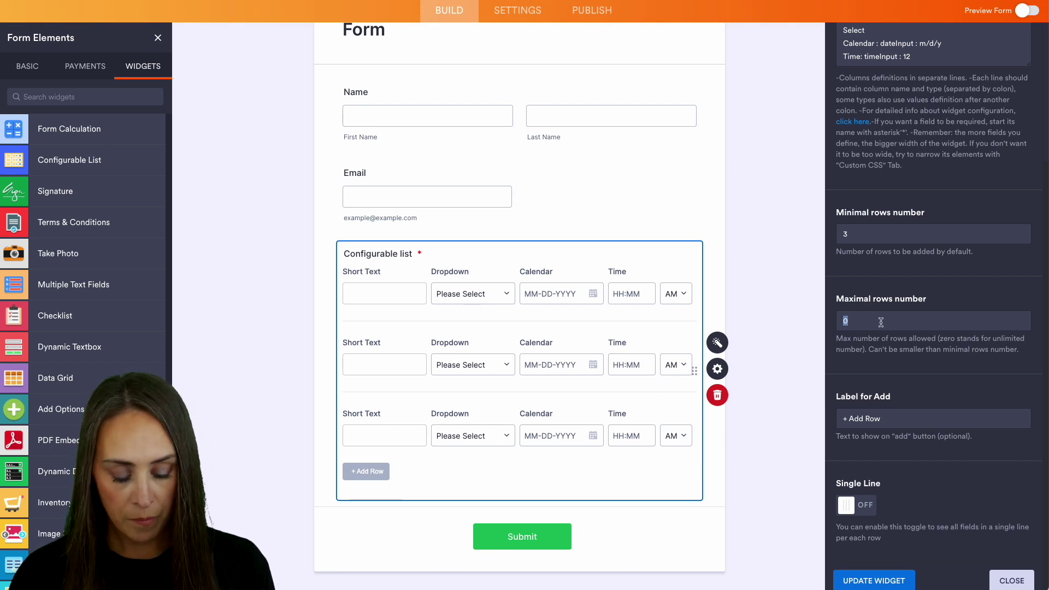
text(10)
scroll(931, 296, up, 3)
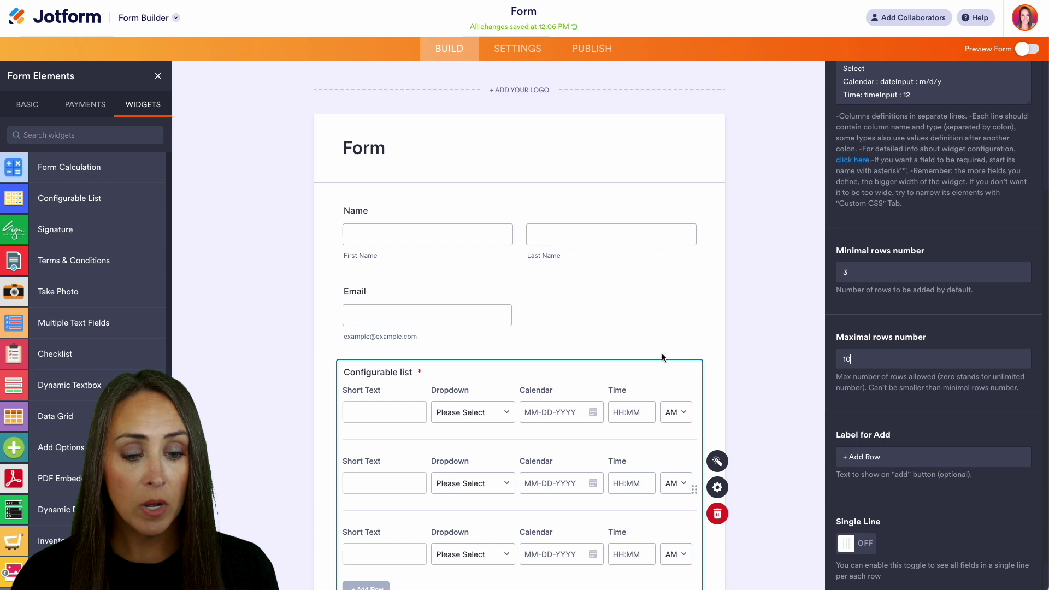
scroll(725, 432, down, 3)
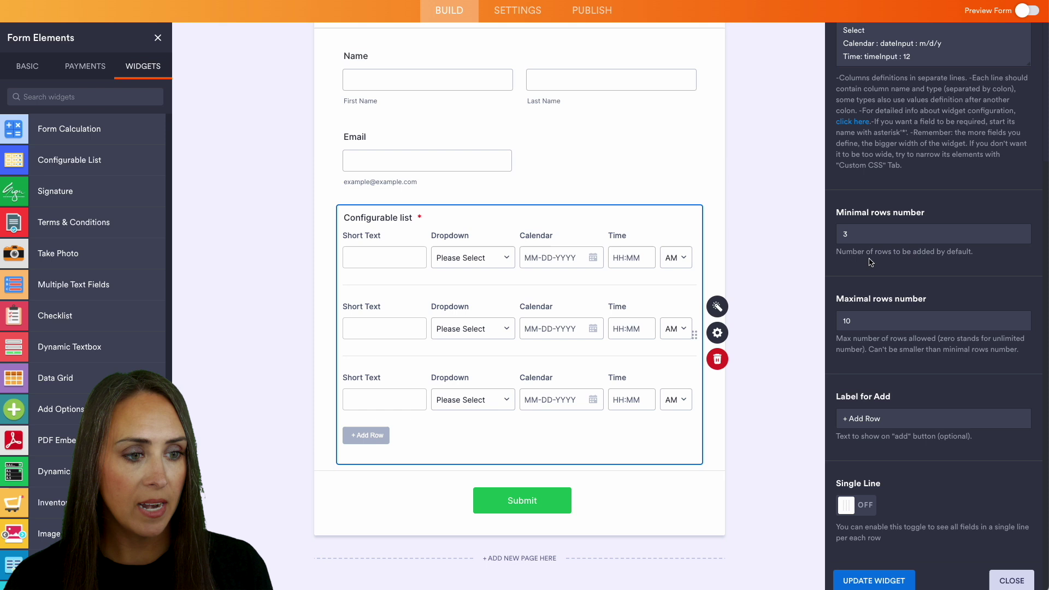
double_click(845, 235)
Step: Set minimal rows back to 1, then erase every column definition in Fields configuration
text(1)
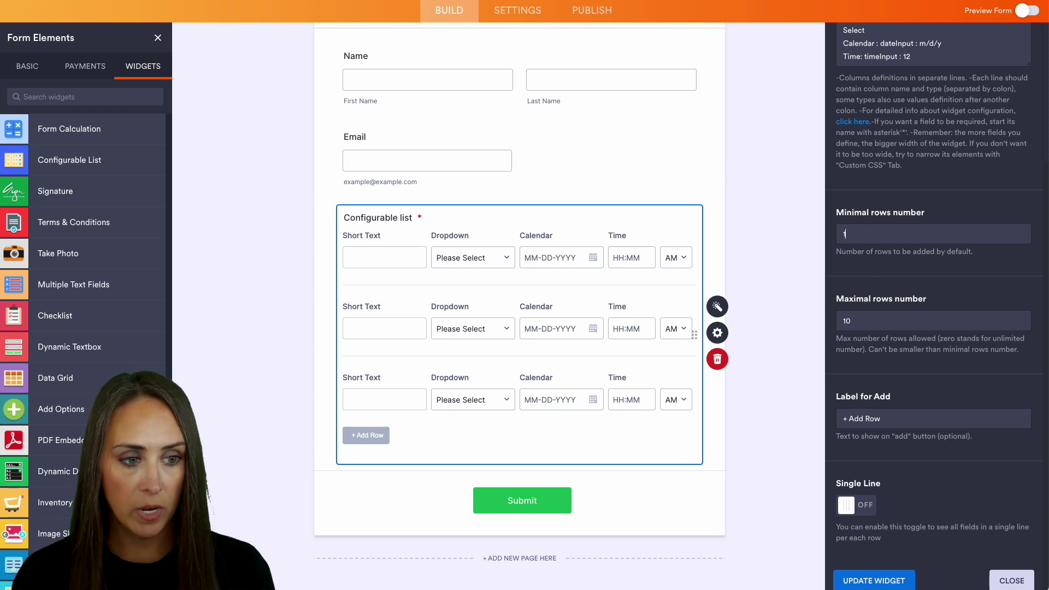
scroll(844, 272, up, 4)
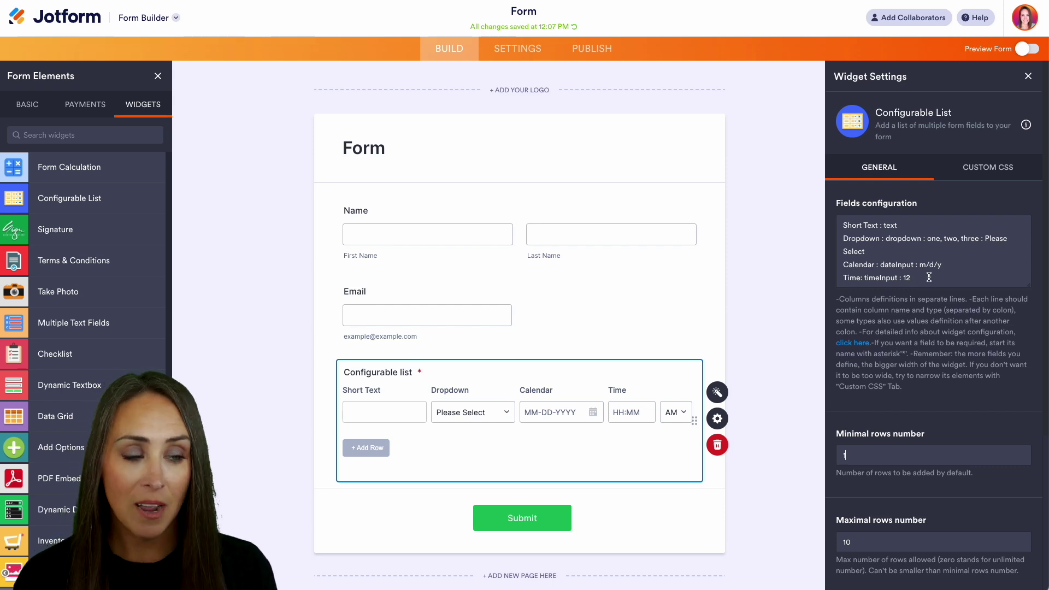
drag(928, 278, 841, 220)
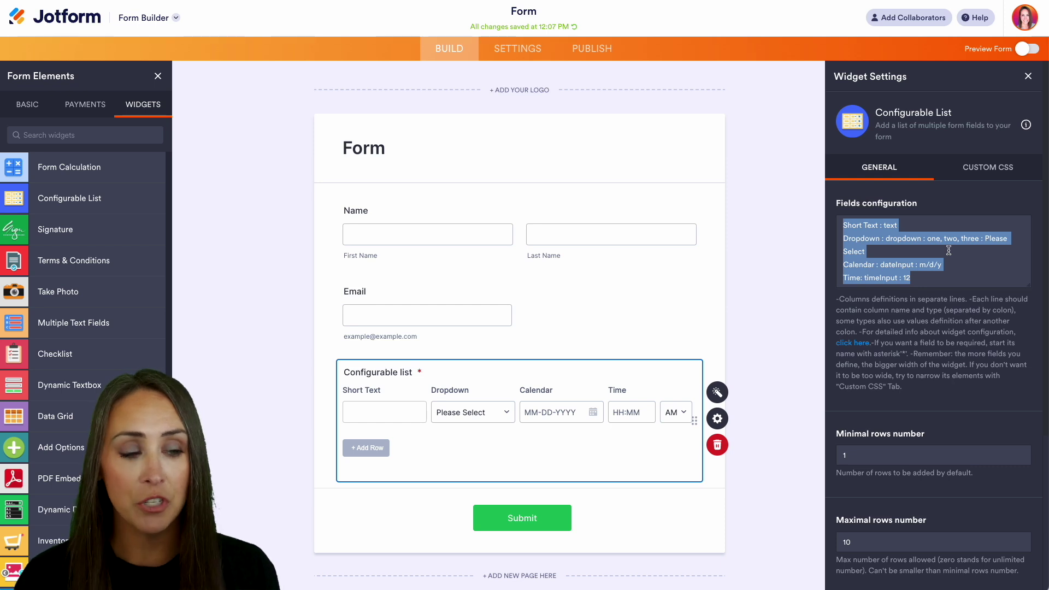
click(939, 277)
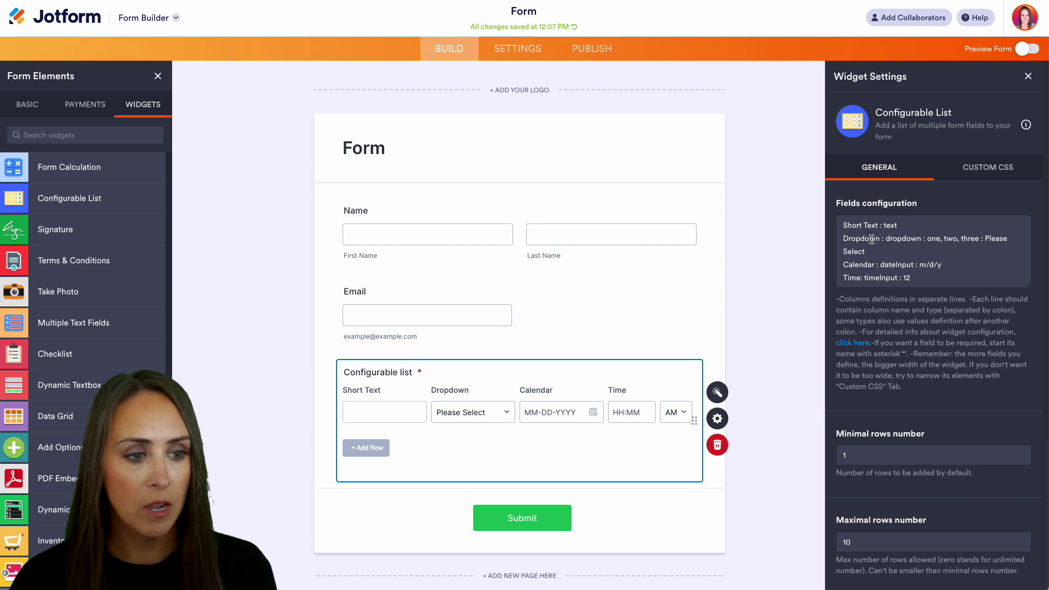
drag(880, 238, 836, 237)
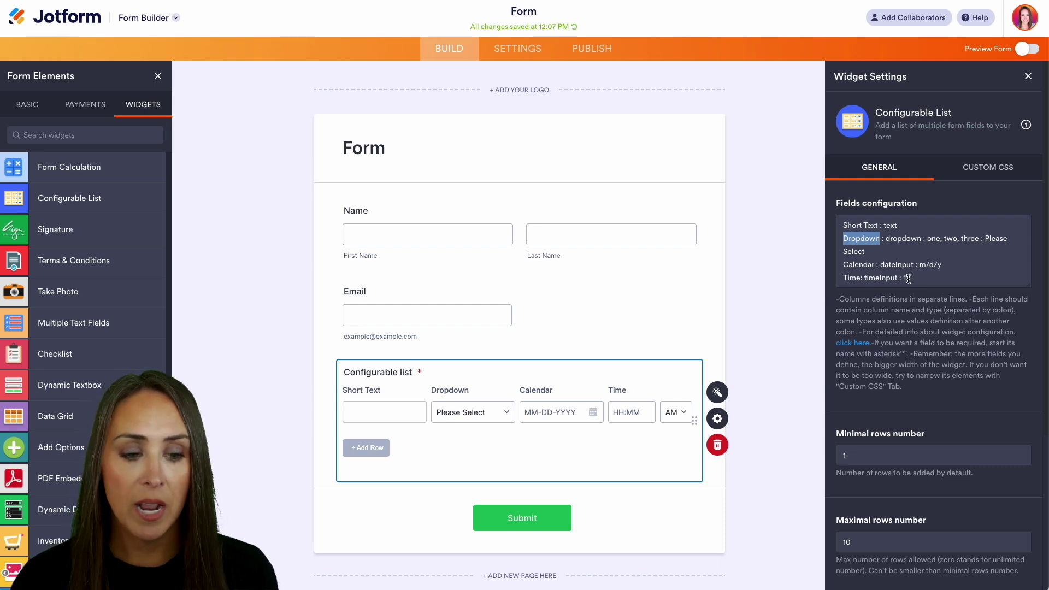
scroll(923, 283, down, 1)
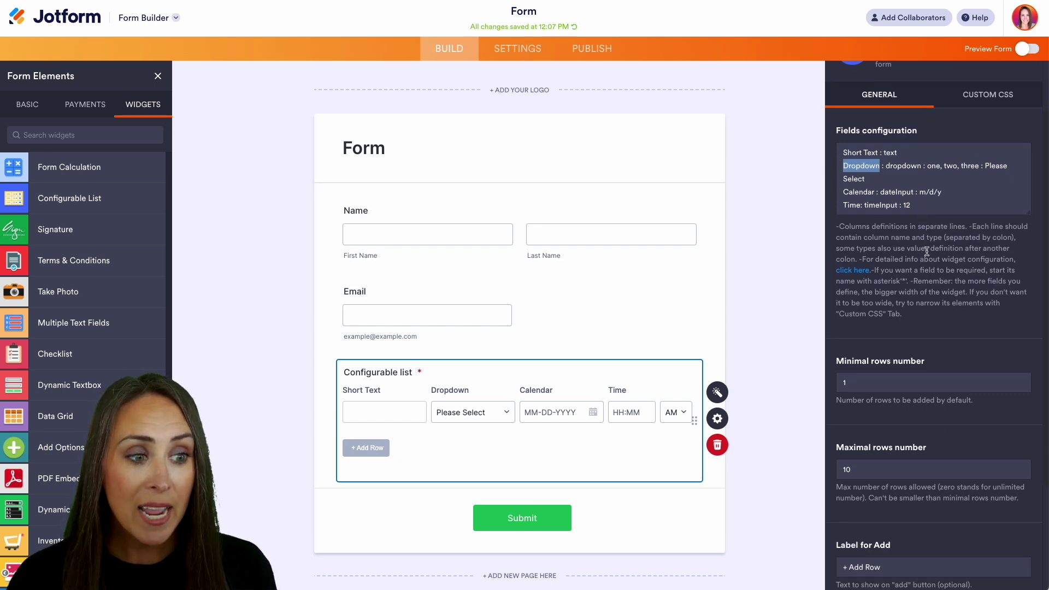
drag(925, 205, 838, 147)
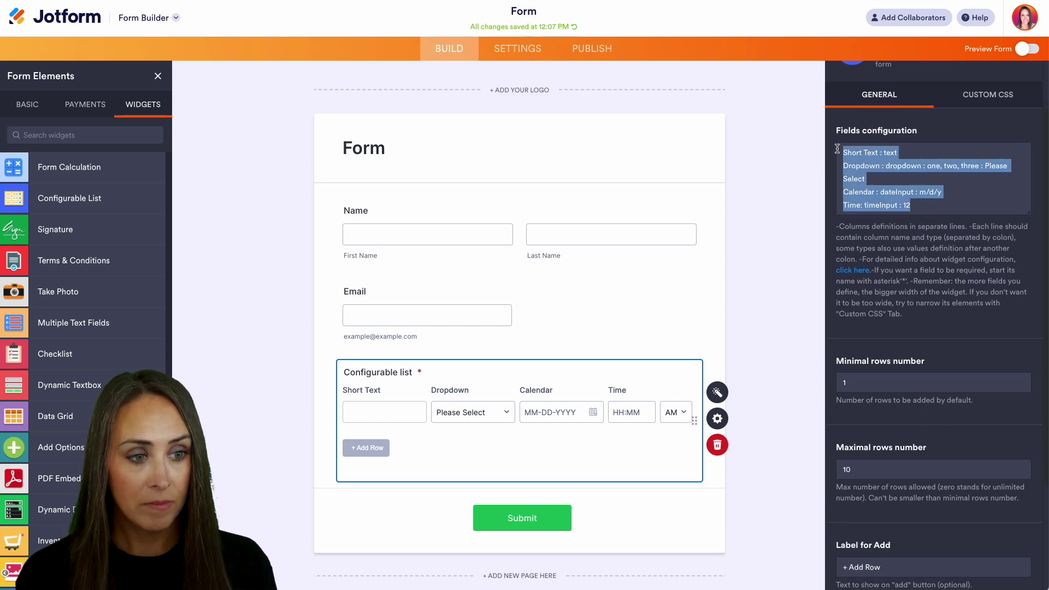
key(BackSpace)
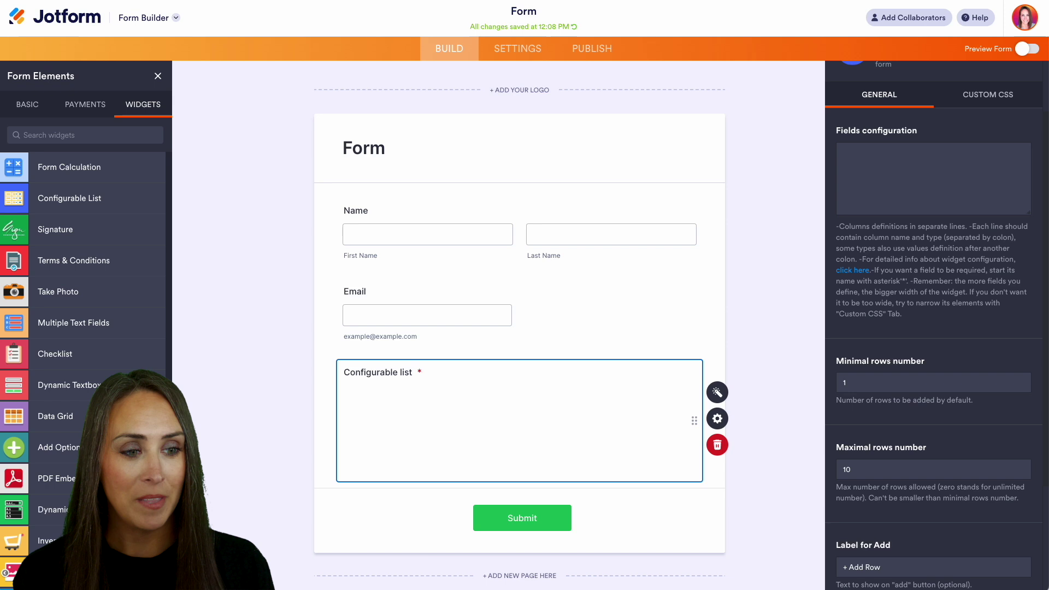
Step: Paste the 'Name: text' example from the field syntax help article into Fields configuration
click(853, 270)
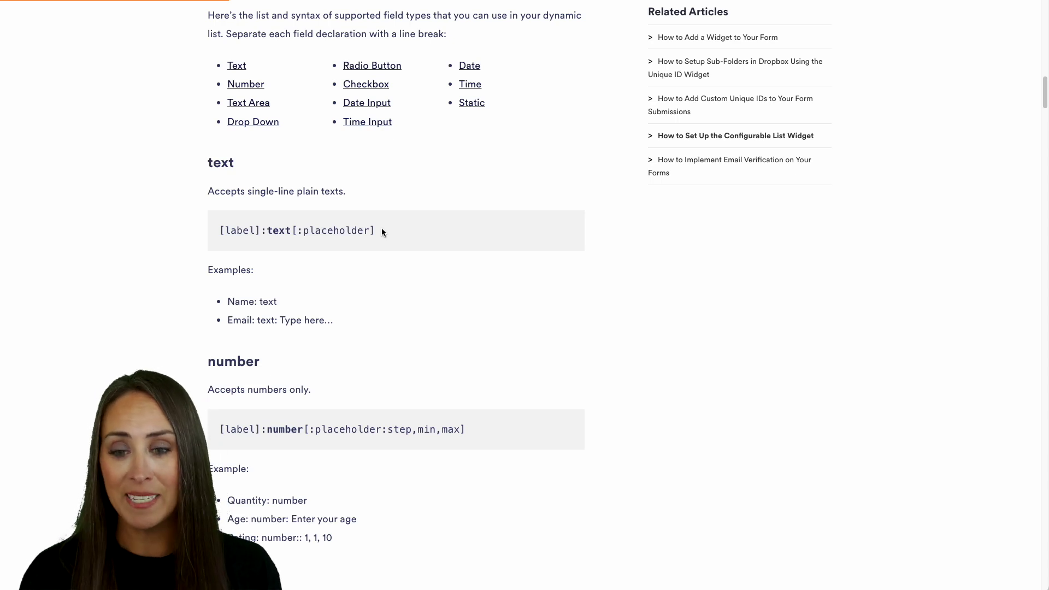
drag(226, 302, 277, 304)
key(ctrl+c)
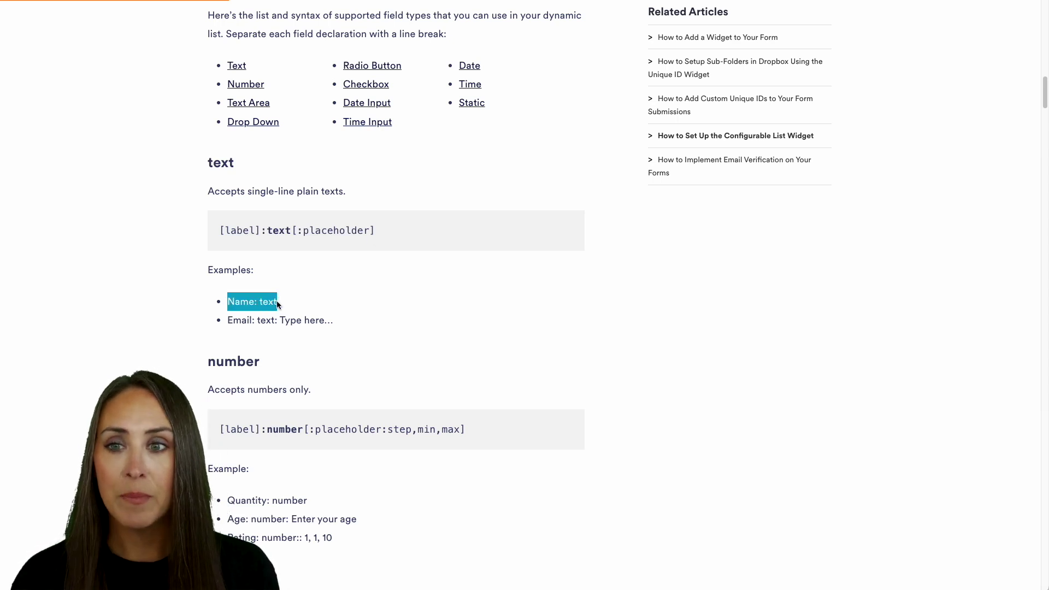
key(ctrl+Tab)
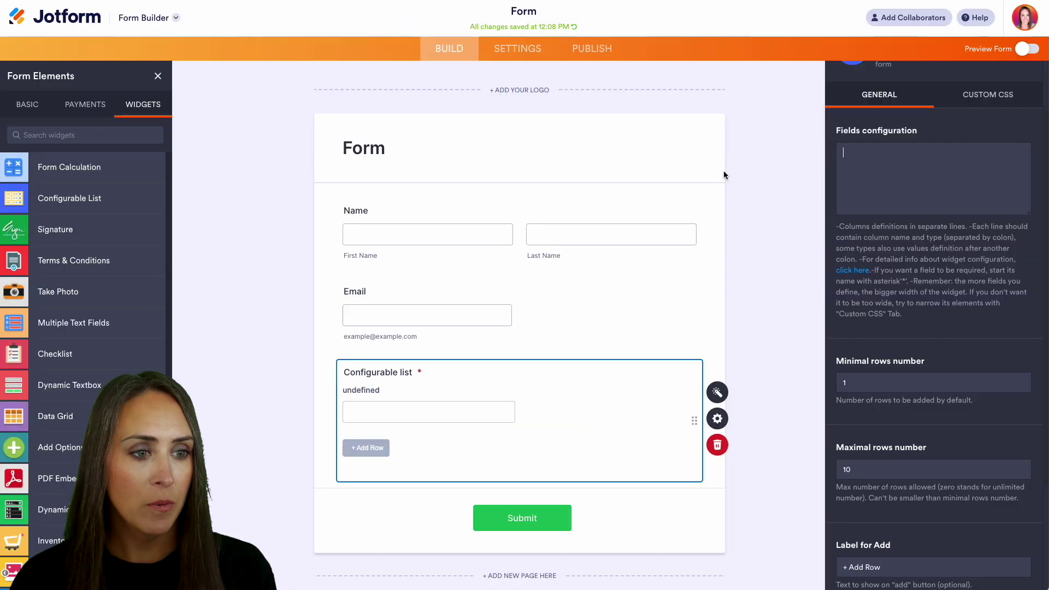
click(851, 152)
key(ctrl+v)
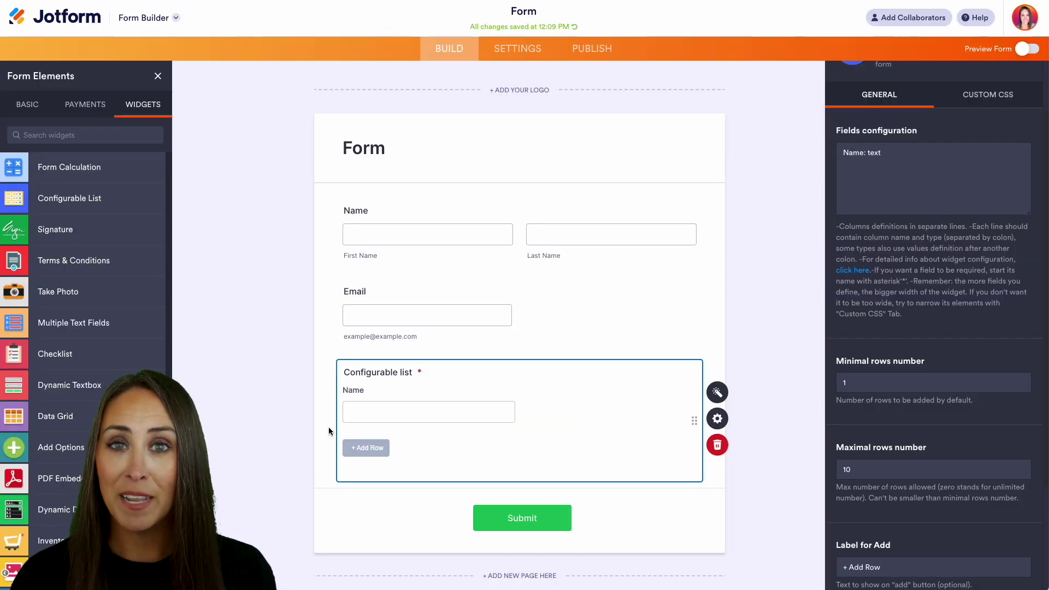
Step: Add the Age number line, renamed to 'How many' with placeholder 'Number'
key(ctrl+shift+Tab)
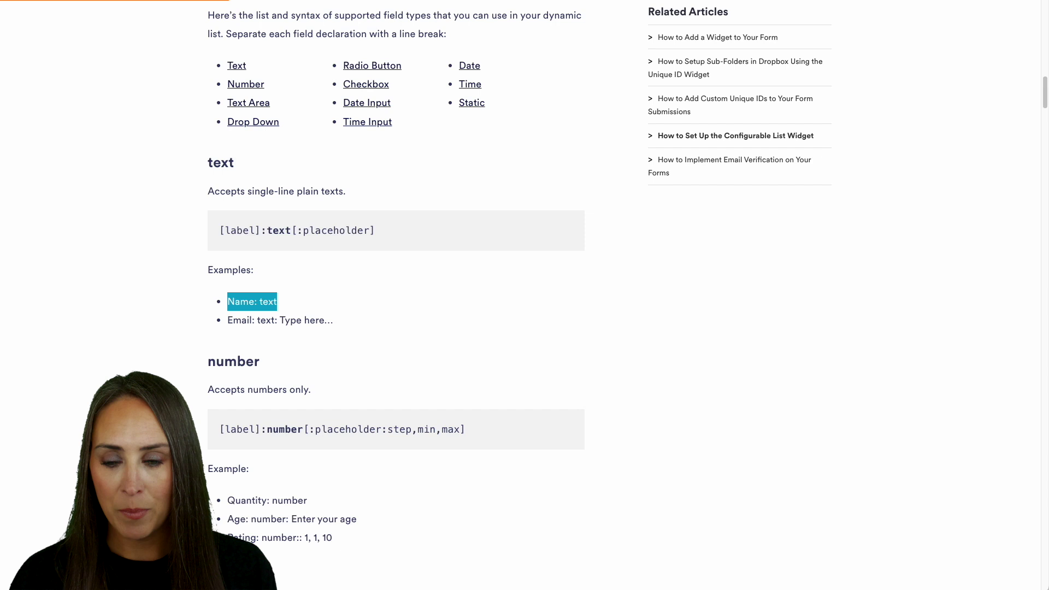
scroll(504, 334, down, 3)
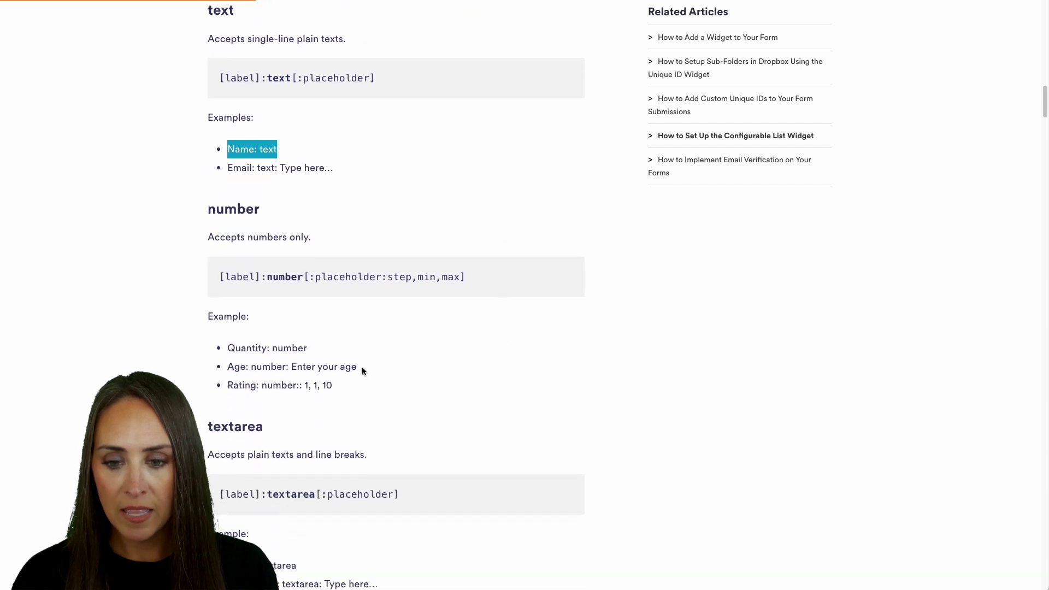
drag(361, 369, 230, 369)
key(ctrl+c)
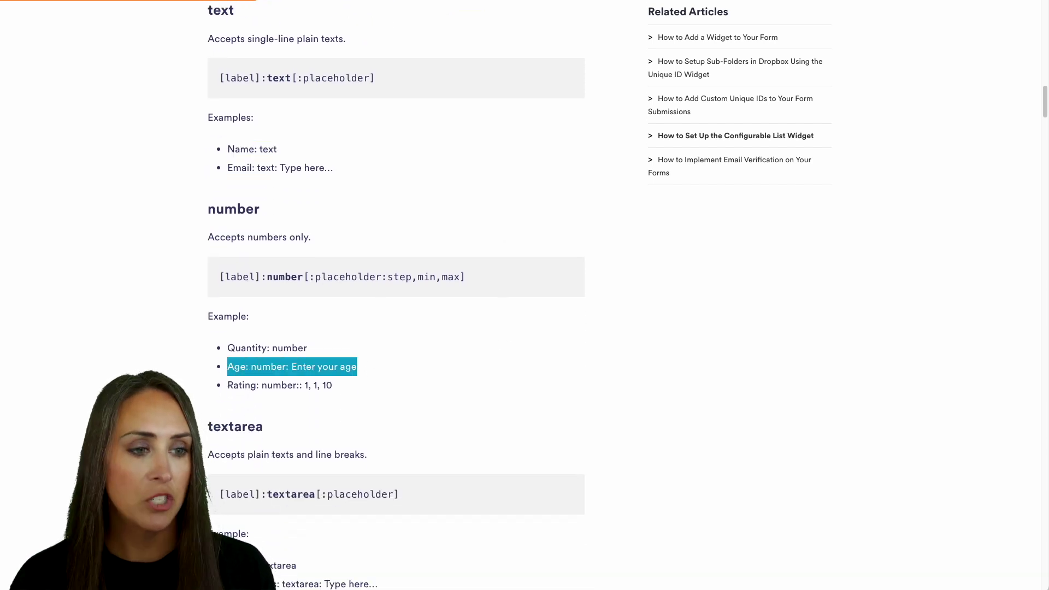
key(ctrl+Tab)
key(Return)
key(ctrl+v)
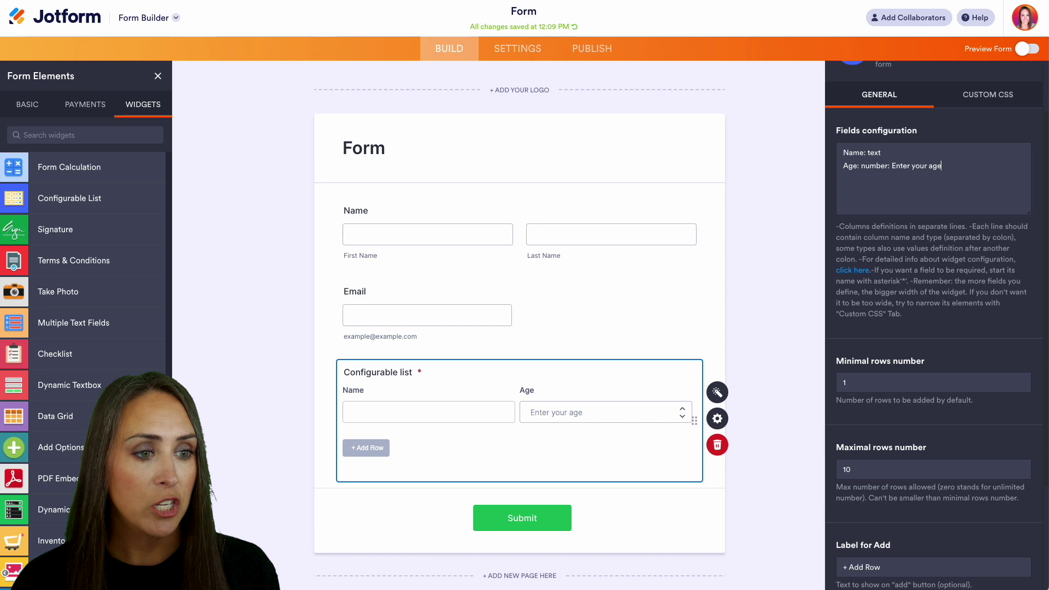
double_click(850, 167)
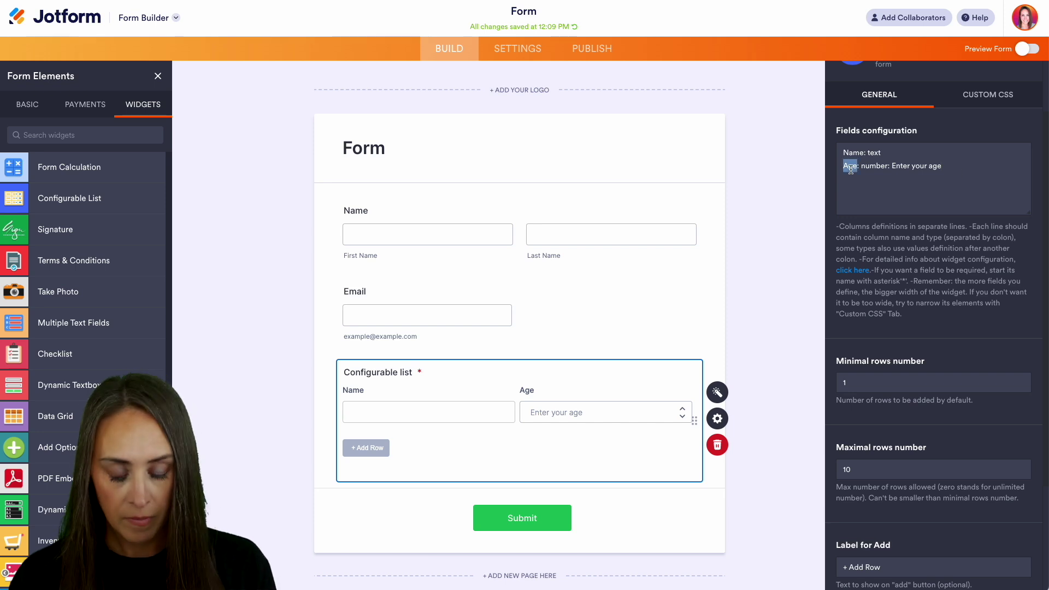
text(How many)
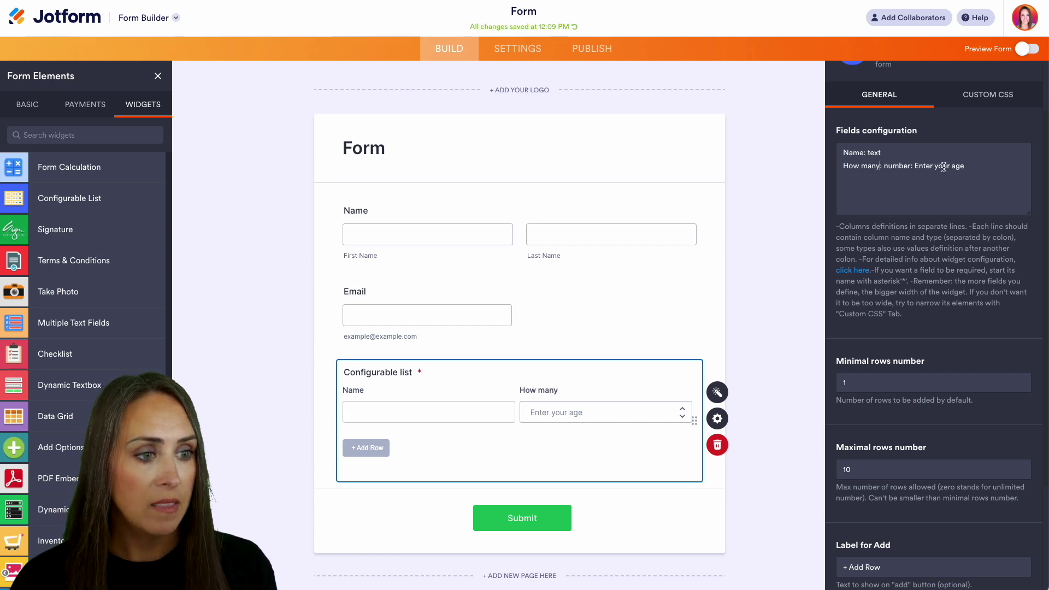
drag(966, 167, 915, 166)
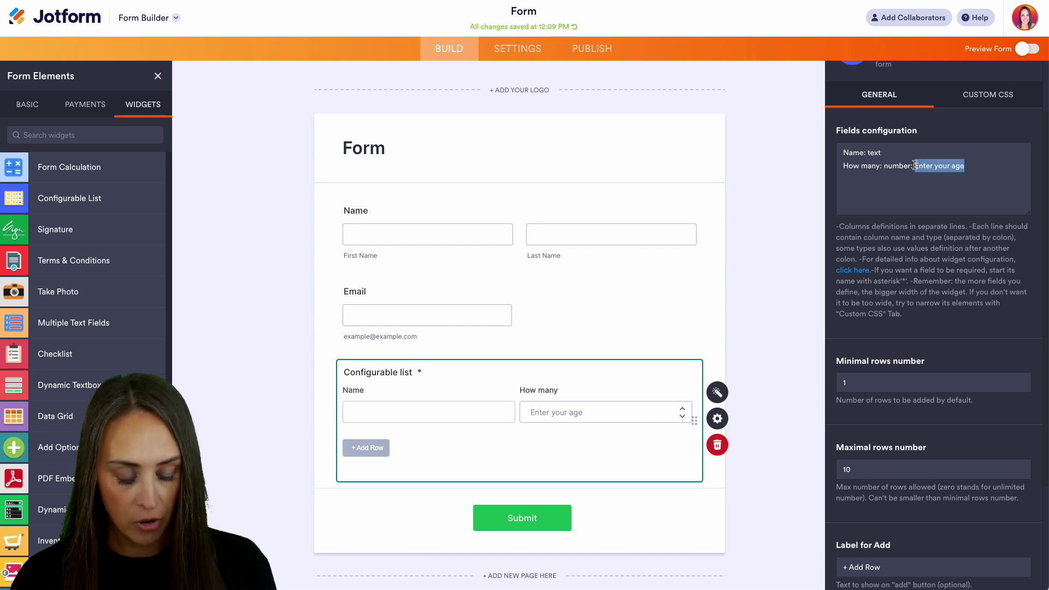
text(Number)
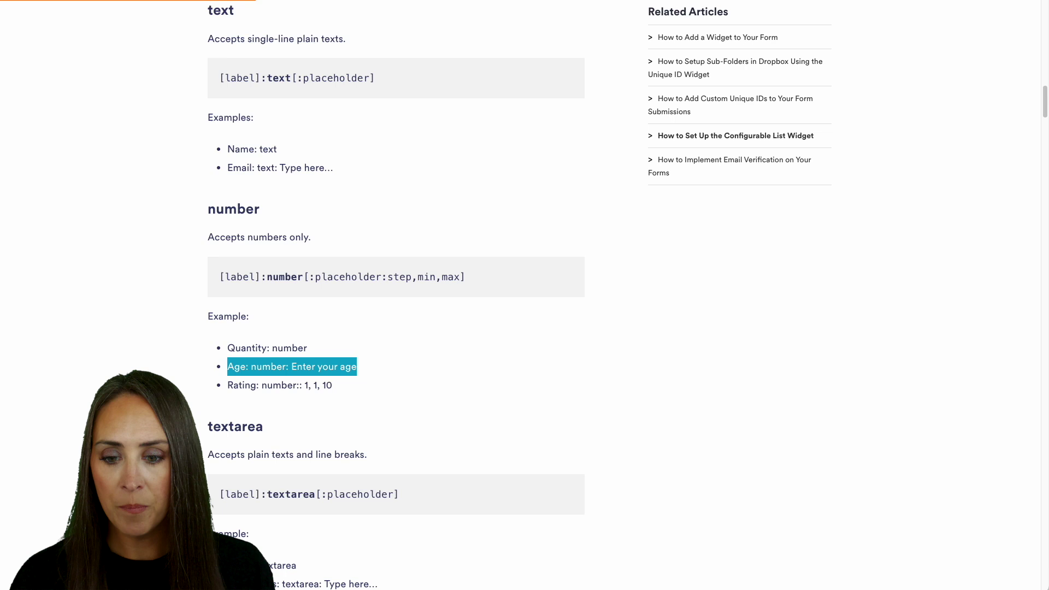
Step: Replace the Comments line with the Pizza dropdown example from the help article
scroll(590, 354, down, 5)
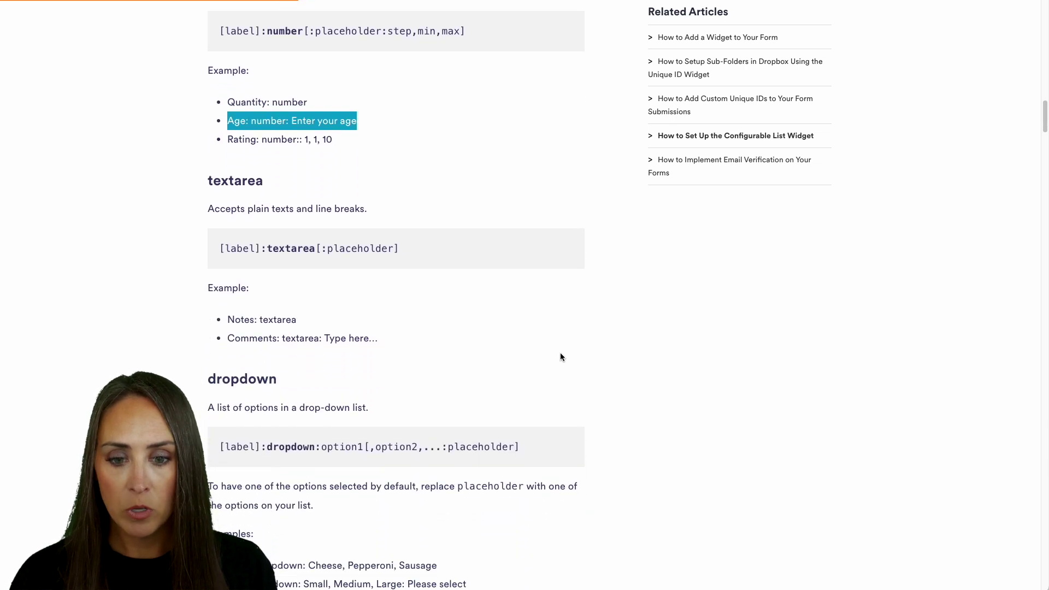
drag(378, 339, 229, 337)
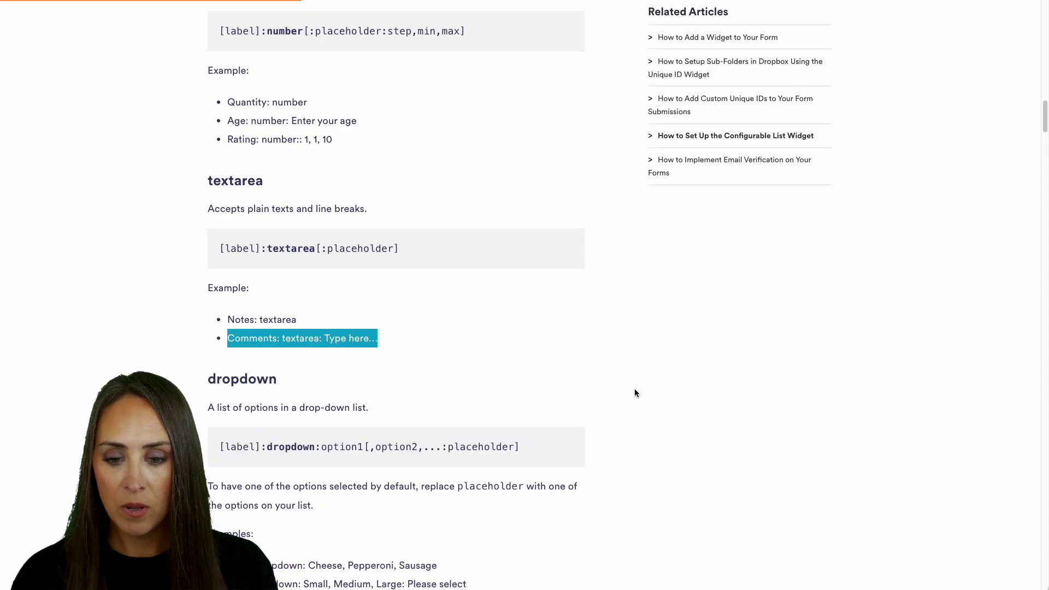
scroll(637, 390, down, 1)
scroll(637, 391, down, 3)
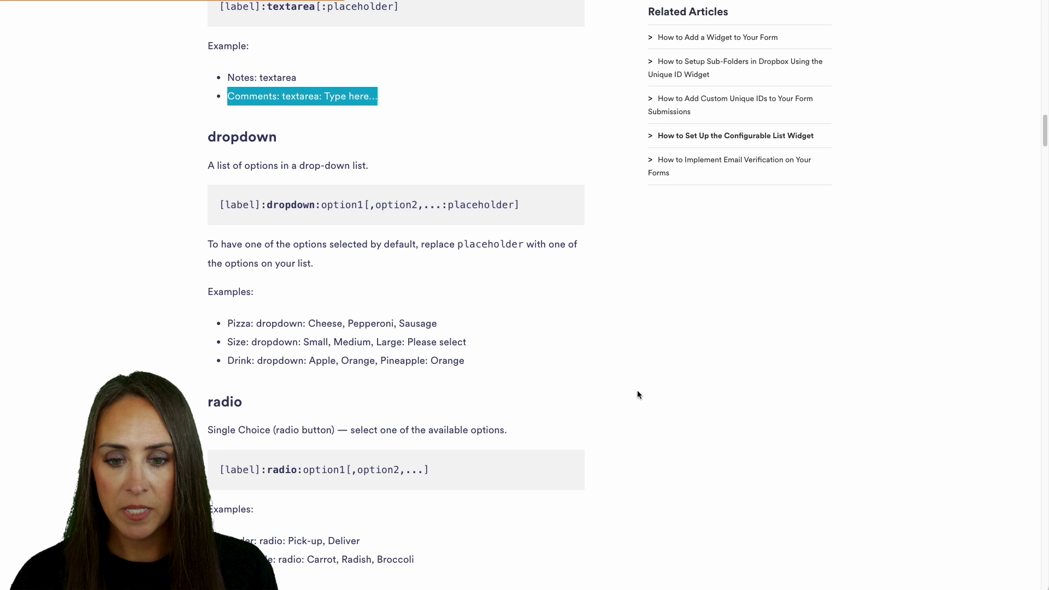
drag(437, 323, 228, 323)
key(ctrl+c)
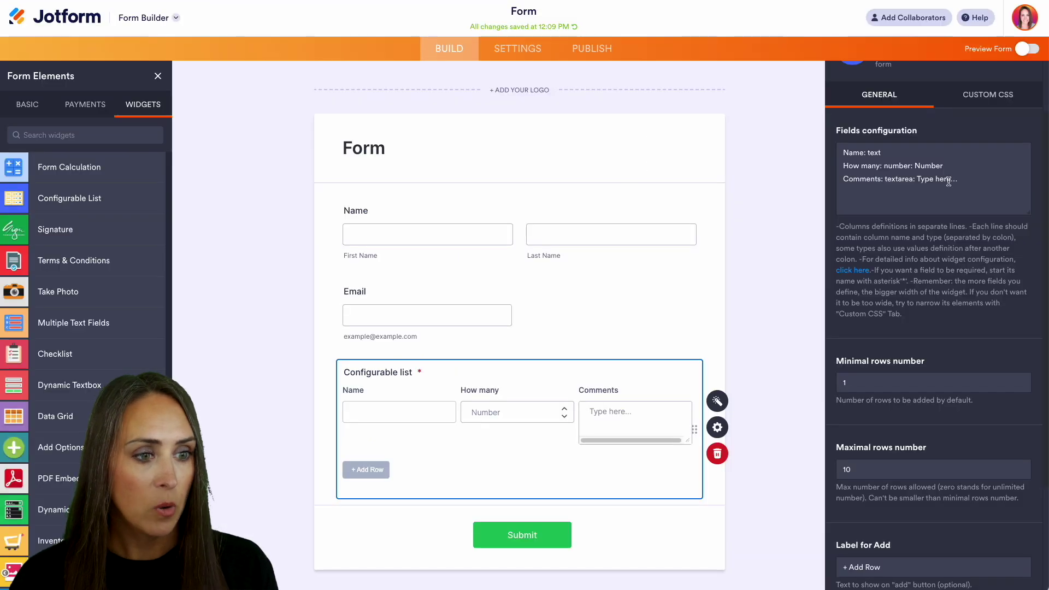
drag(957, 180, 842, 179)
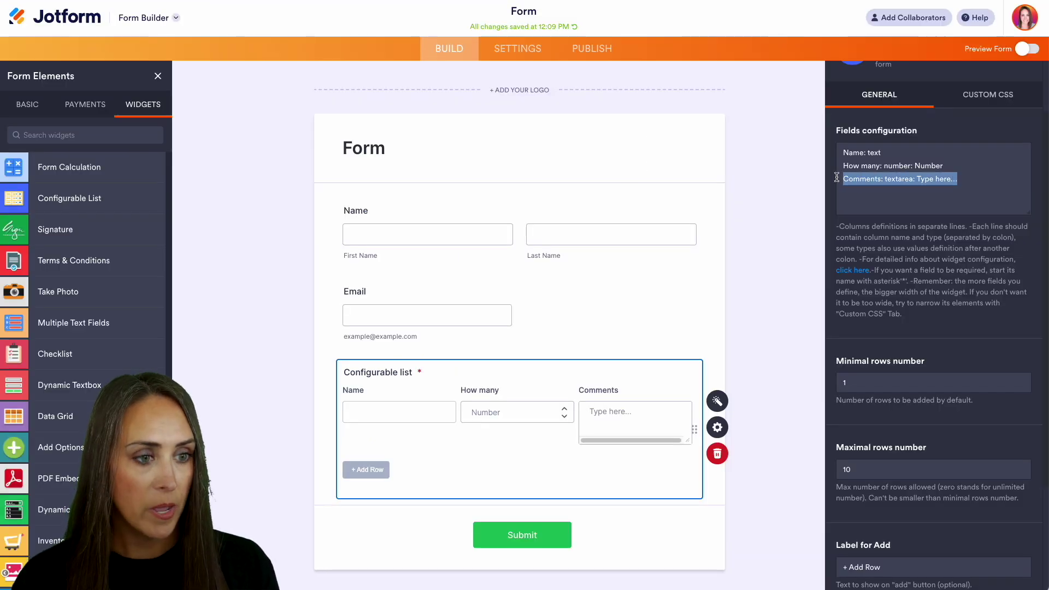
key(ctrl+v)
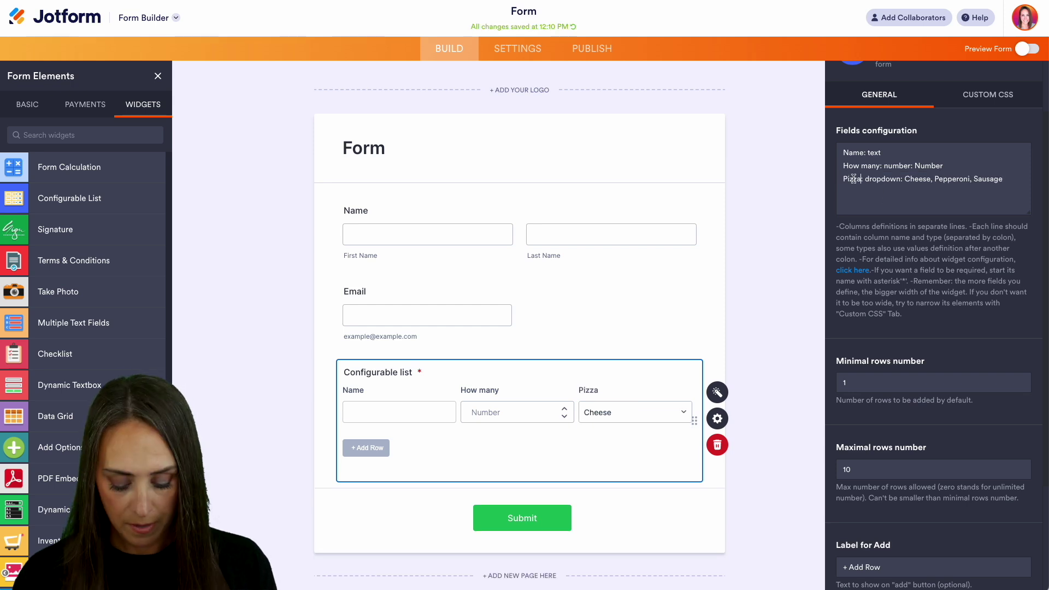
Step: Rename the Pizza dropdown to Sandwich with options Turkey, Ham and Veggie
double_click(853, 179)
text(Sandwich)
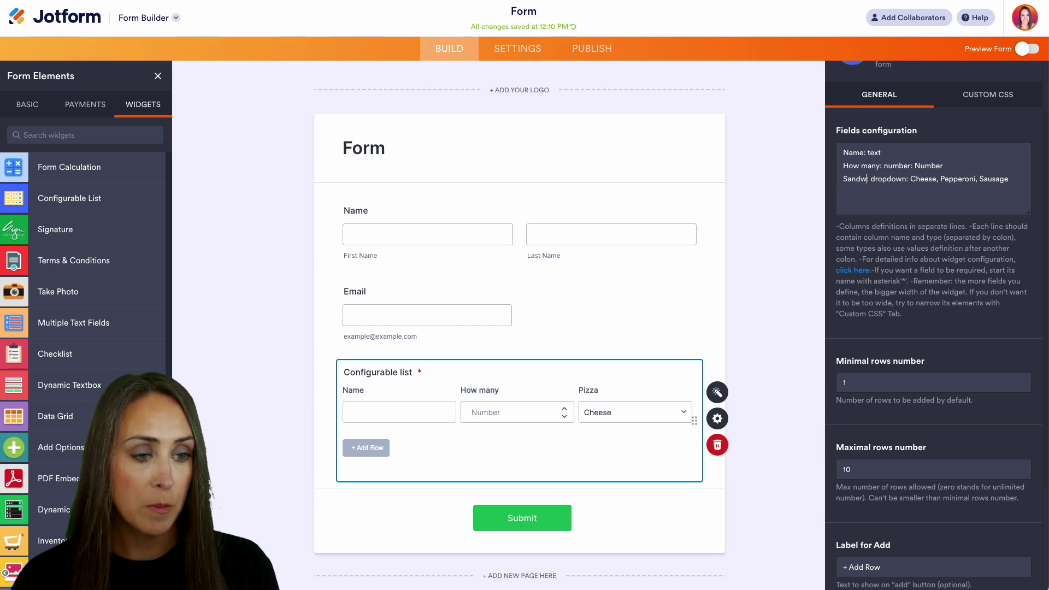
double_click(931, 179)
text(Turkey)
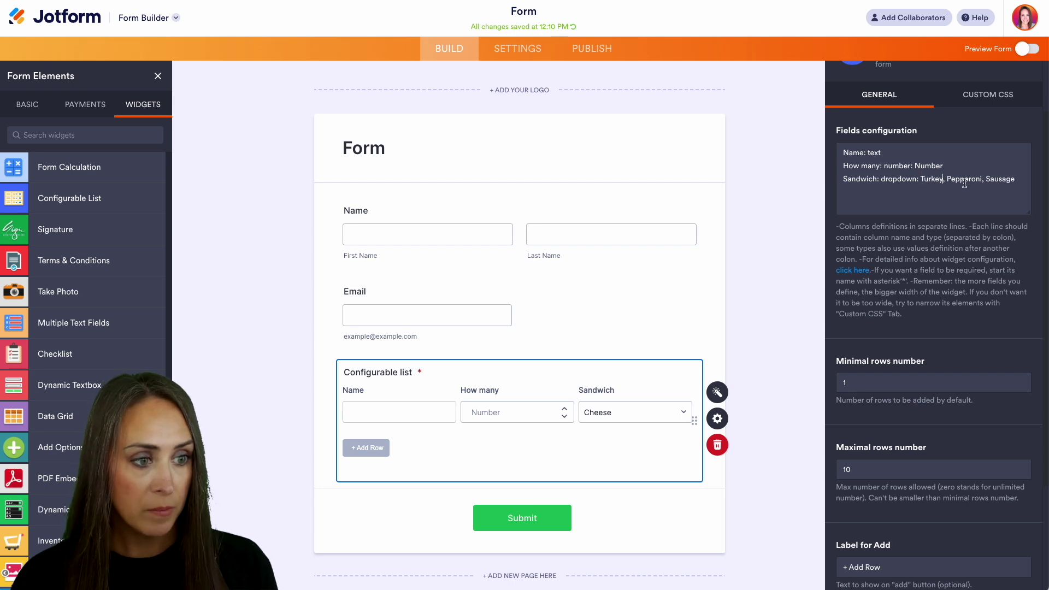
double_click(967, 178)
text(Ham)
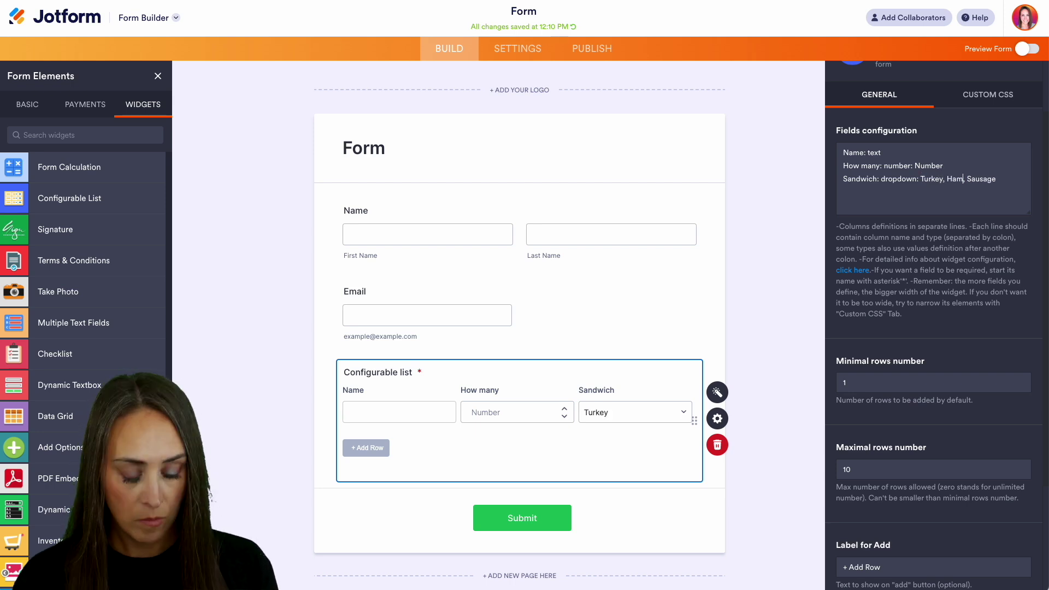
double_click(981, 178)
text(Veggie)
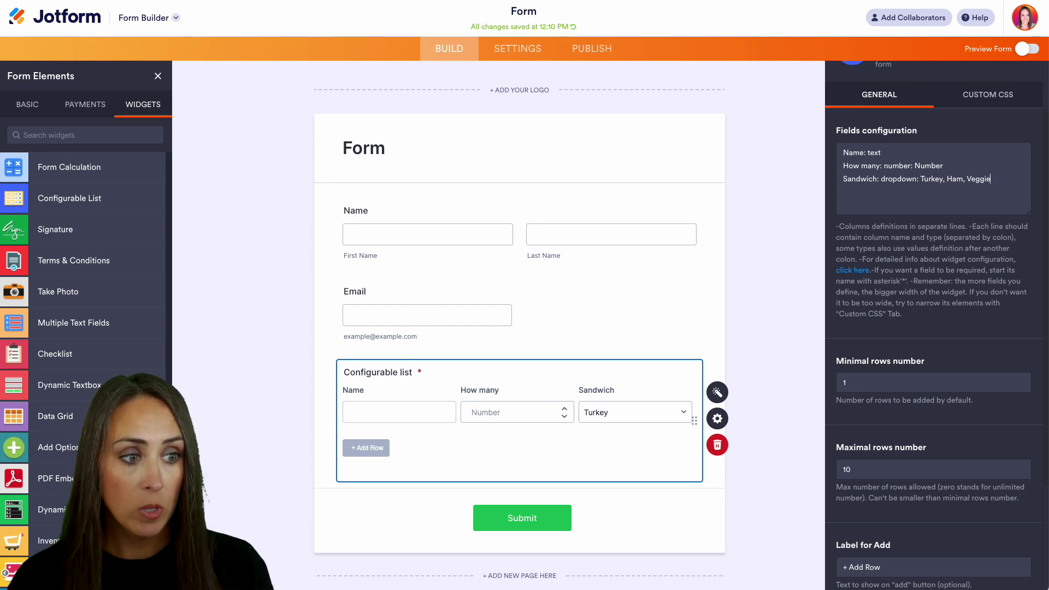
text(:)
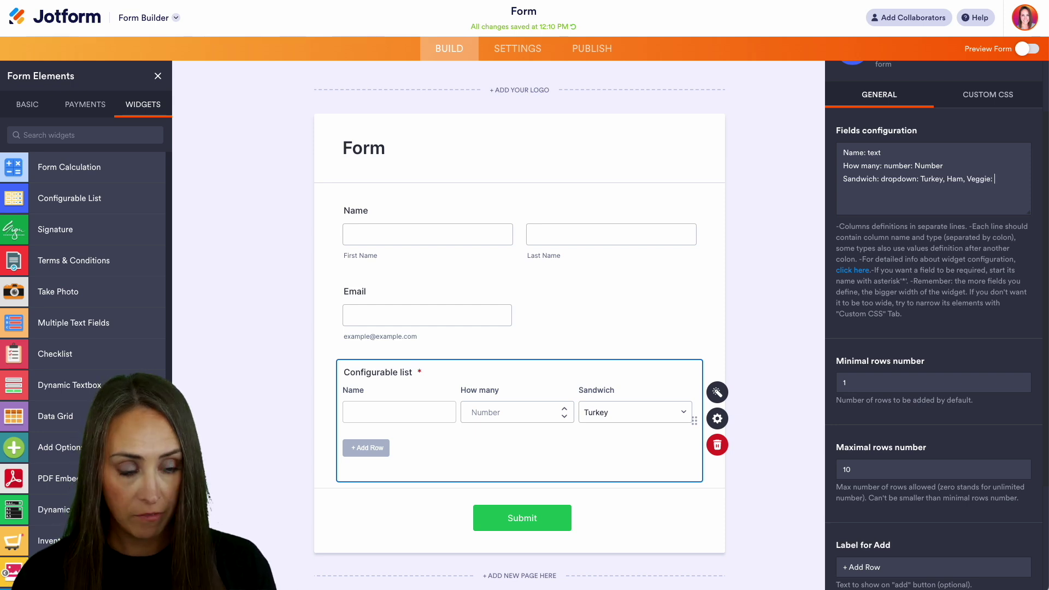
text( Veggie)
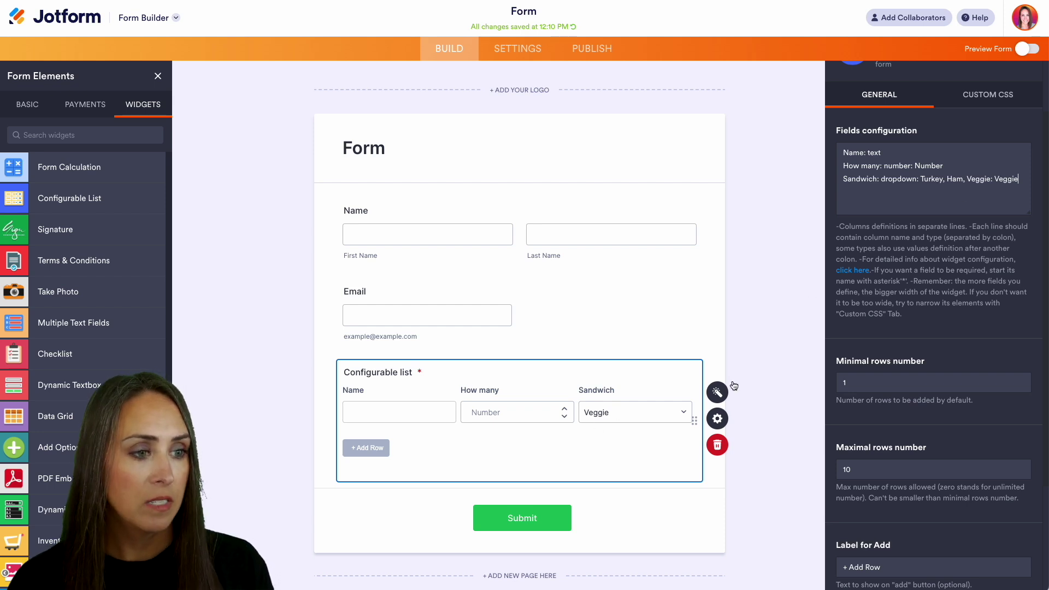
drag(1024, 178, 987, 180)
key(BackSpace)
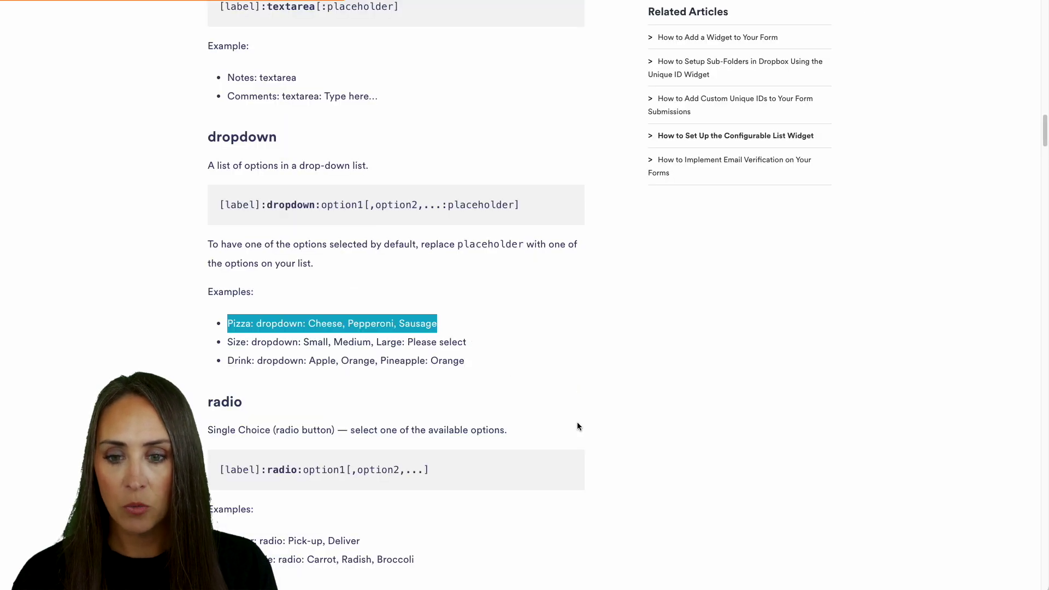
Step: Paste the Order radio and Addons checkbox example lines into Fields configuration
scroll(577, 422, down, 5)
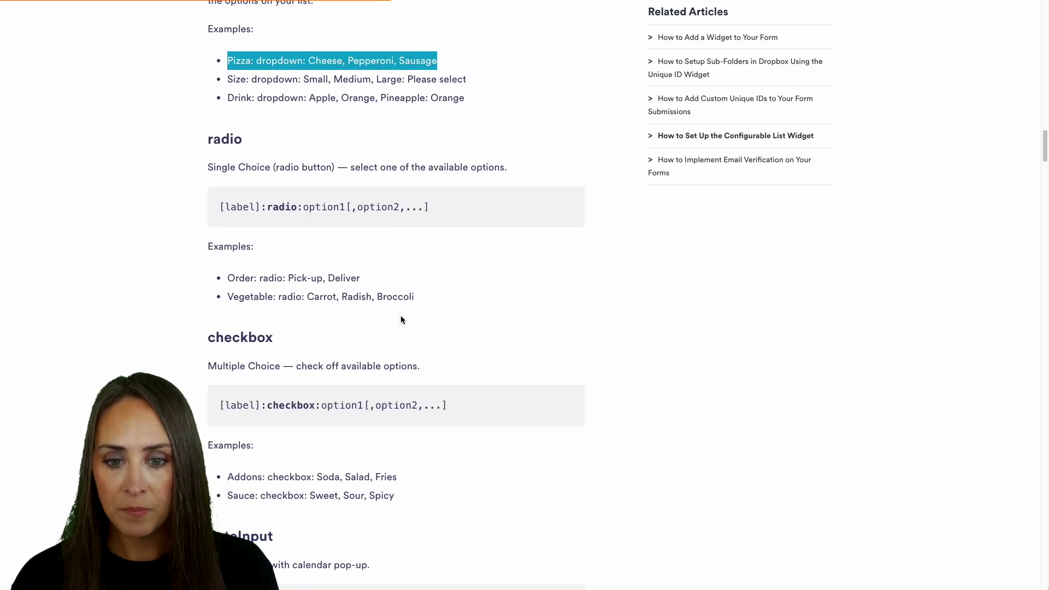
drag(367, 277, 230, 278)
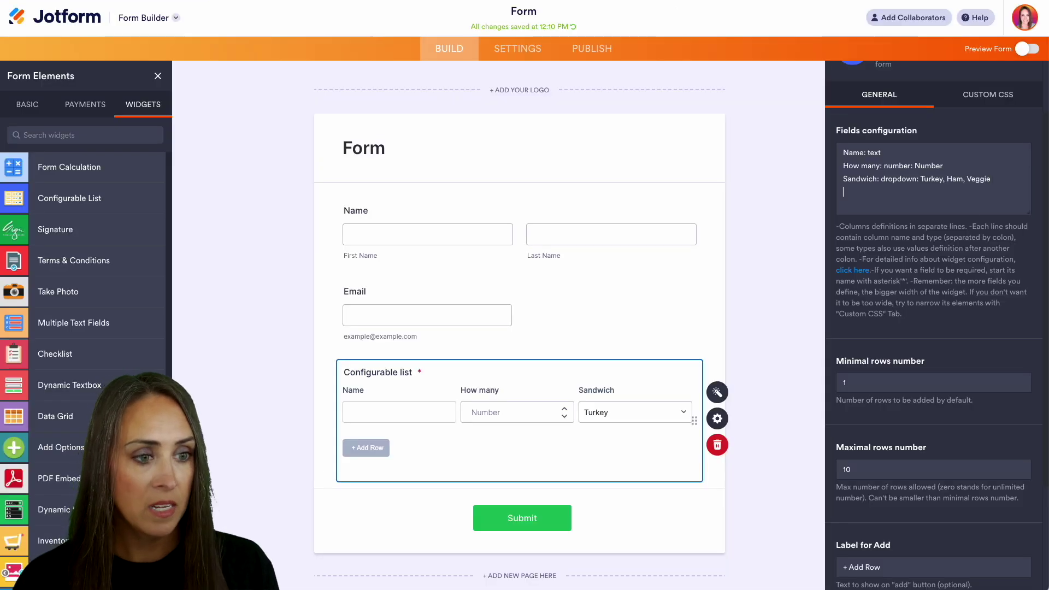
text(Order: radio: Pick-up, Deliver)
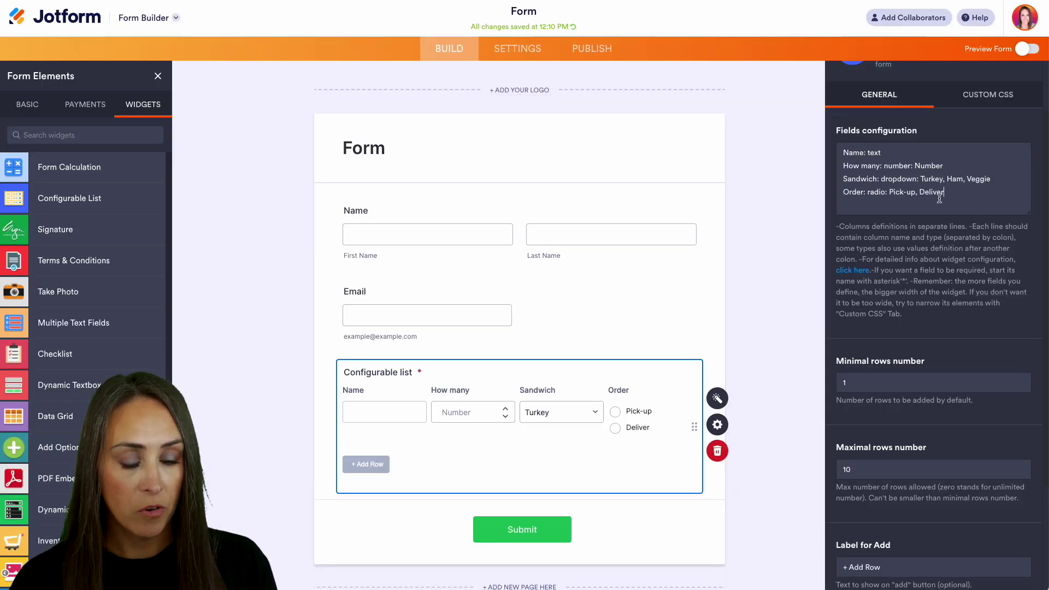
scroll(664, 359, down, 4)
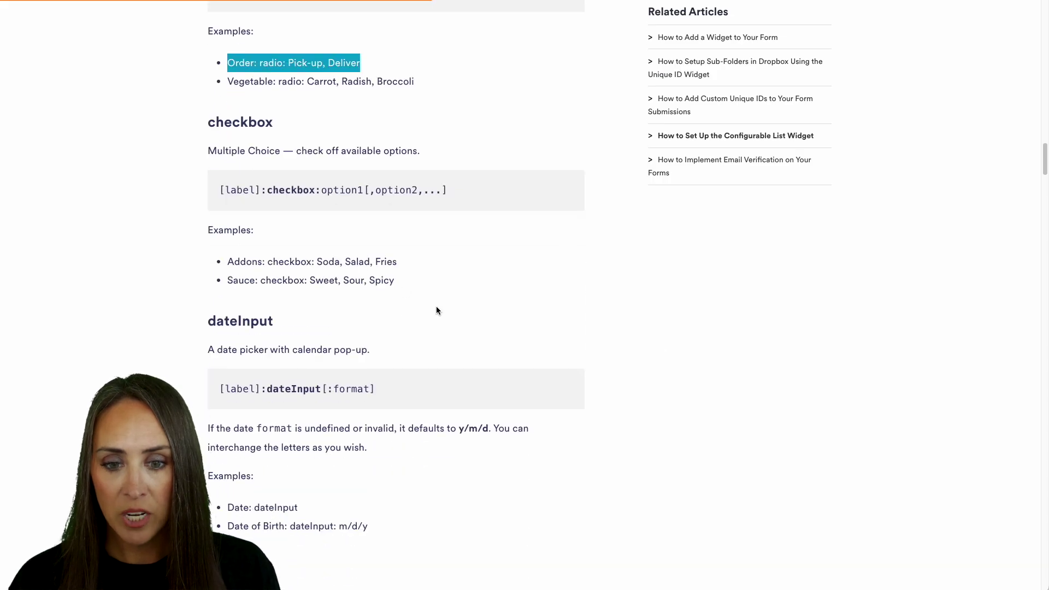
drag(393, 263, 226, 262)
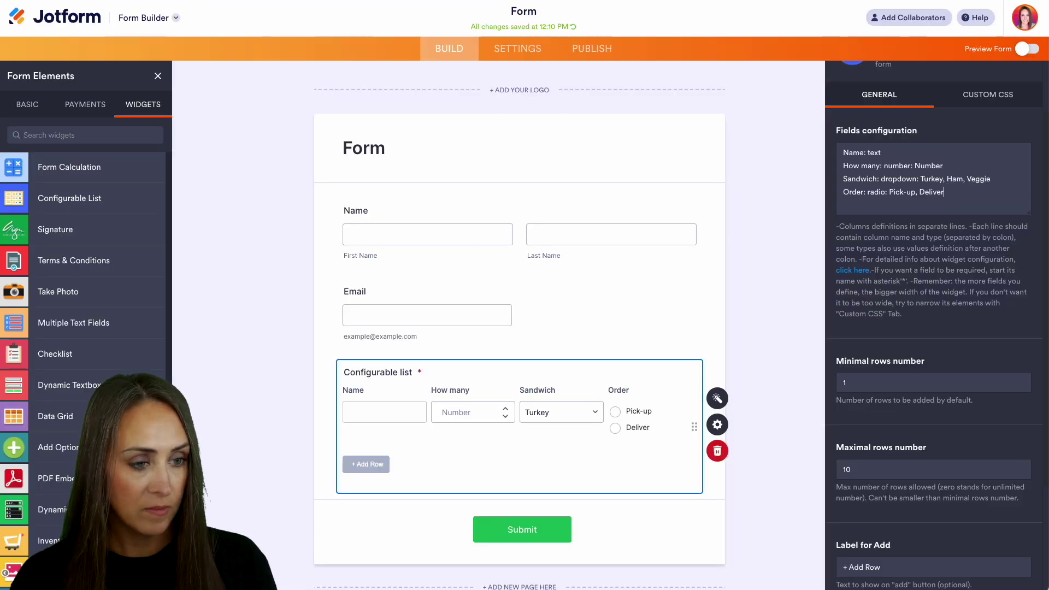
text(Addons: checkbox: Soda, Salad, Frie)
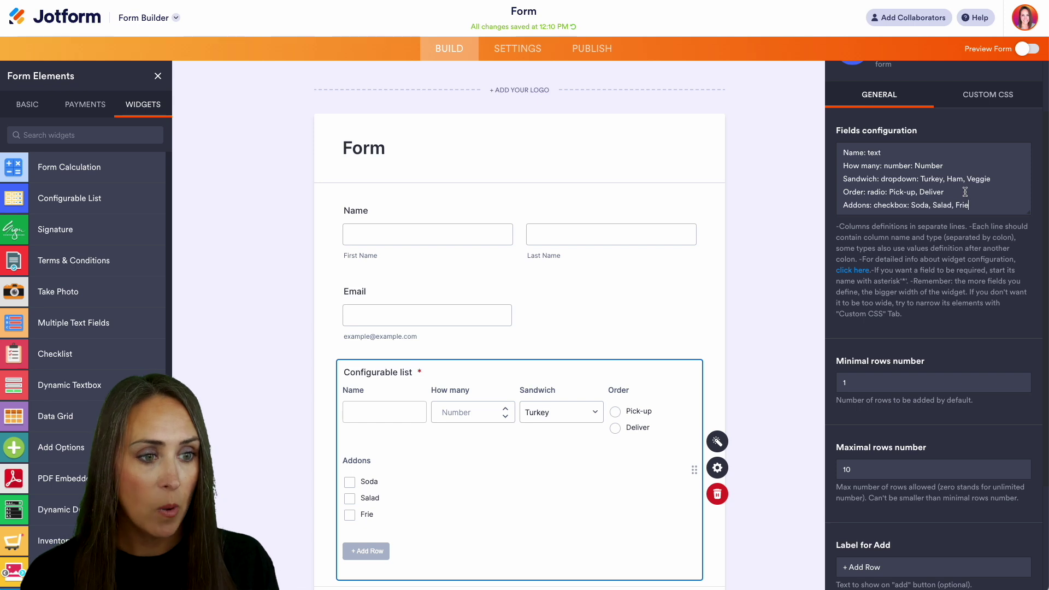
Step: Delete the Sandwich and Order lines and rename Addons to 'Add ons'
drag(964, 192, 842, 178)
key(BackSpace)
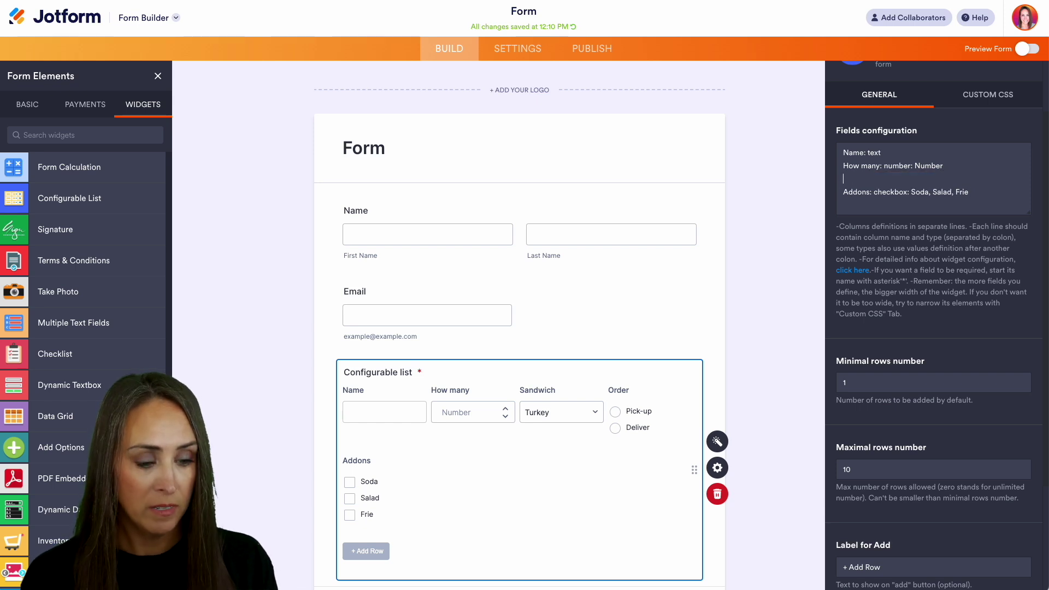
key(BackSpace)
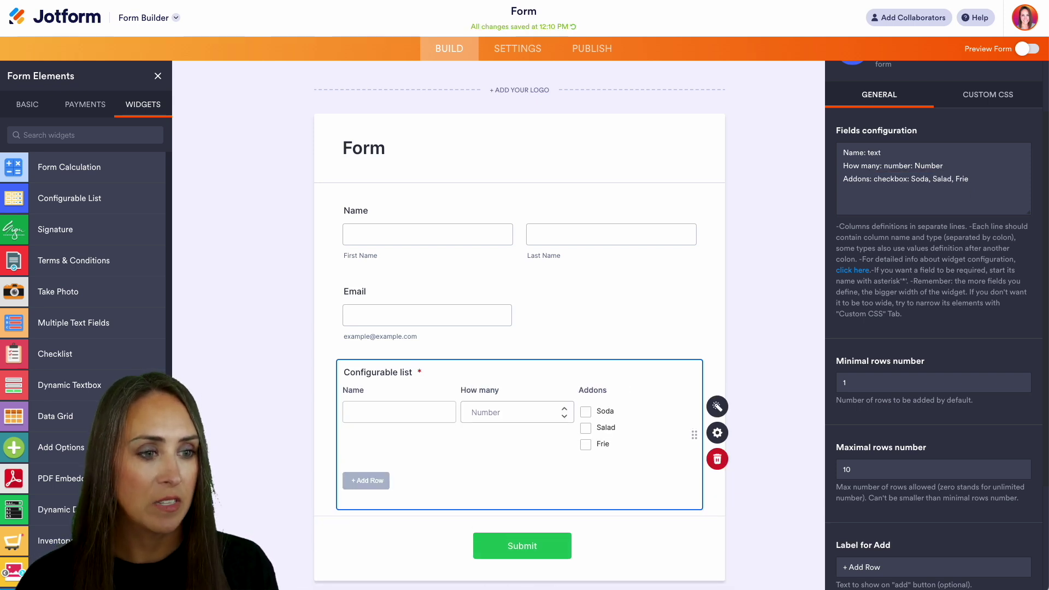
click(857, 179)
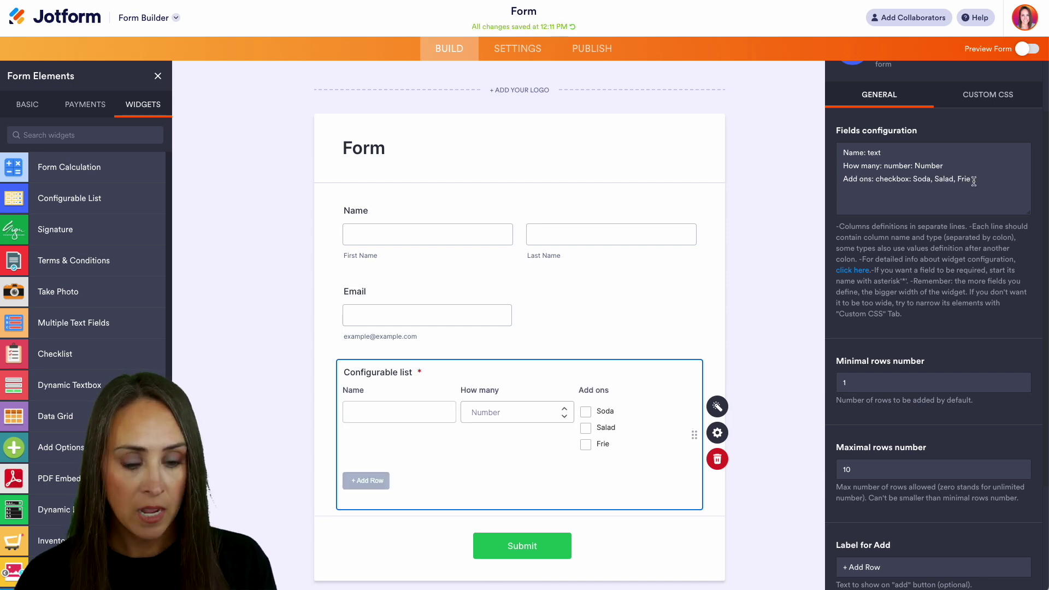
text(s)
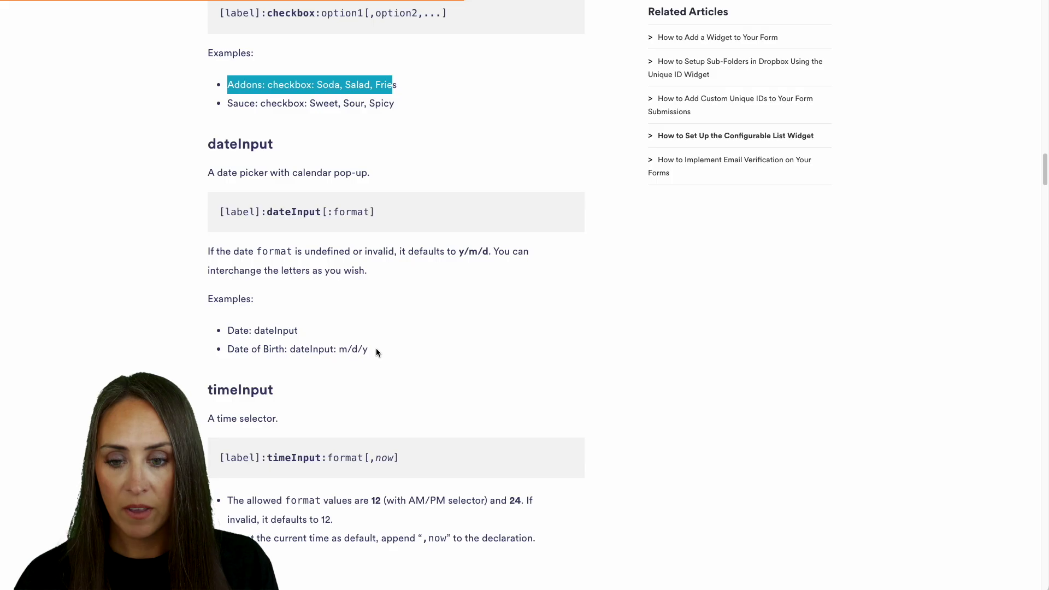
Step: Add the Date of Birth dateInput line with its format changed to d/m/y
drag(375, 348, 231, 349)
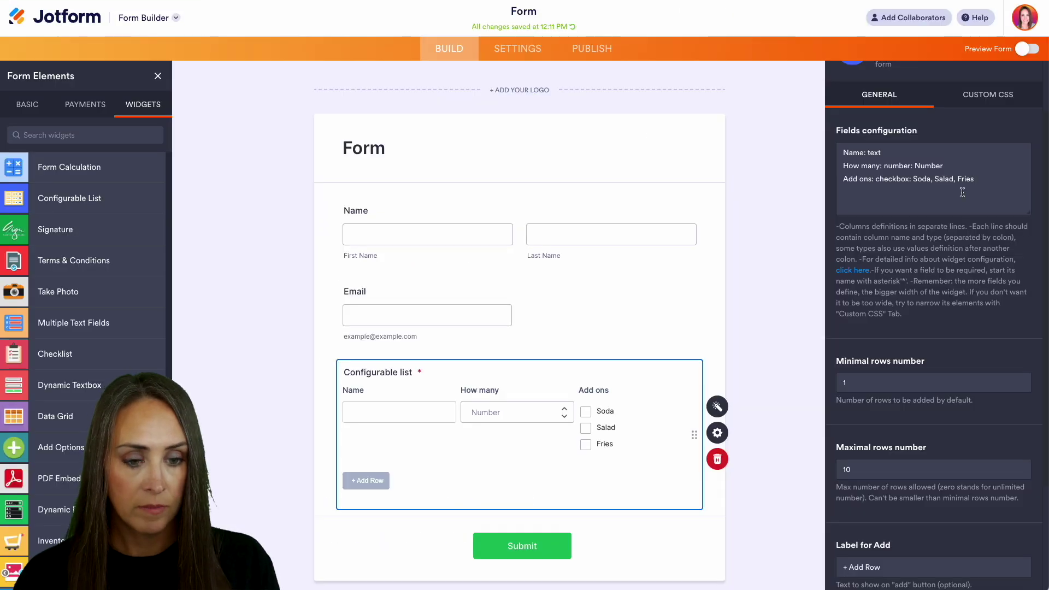
text(Date of Birth: dateInput: m/d/y)
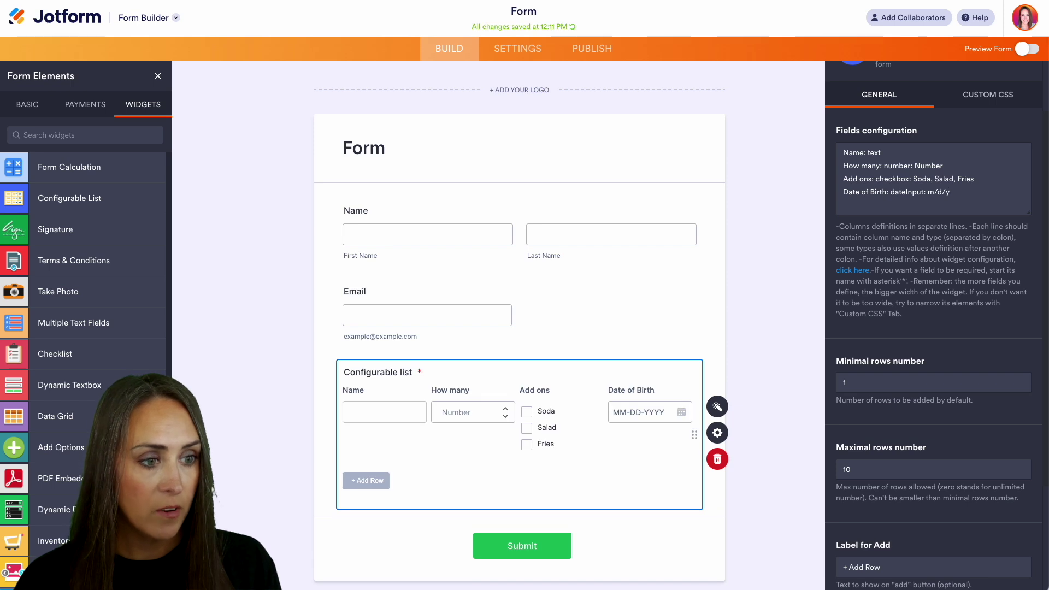
text(d)
double_click(937, 191)
text(m)
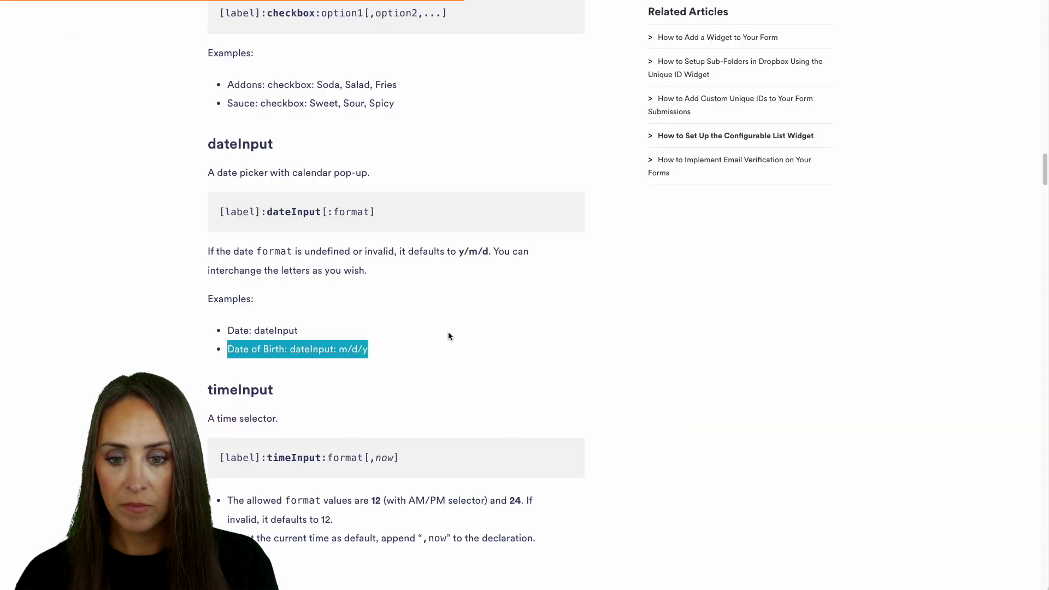
Step: Paste the Arrival Time timeInput example as a new line in Fields configuration
scroll(496, 424, down, 6)
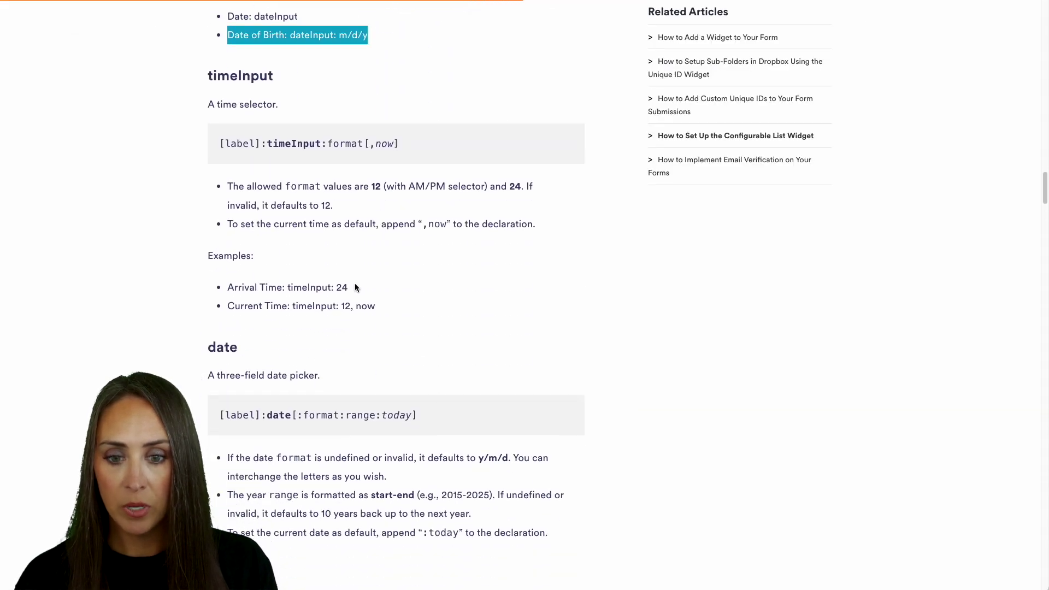
drag(355, 290, 226, 289)
key(ctrl+c)
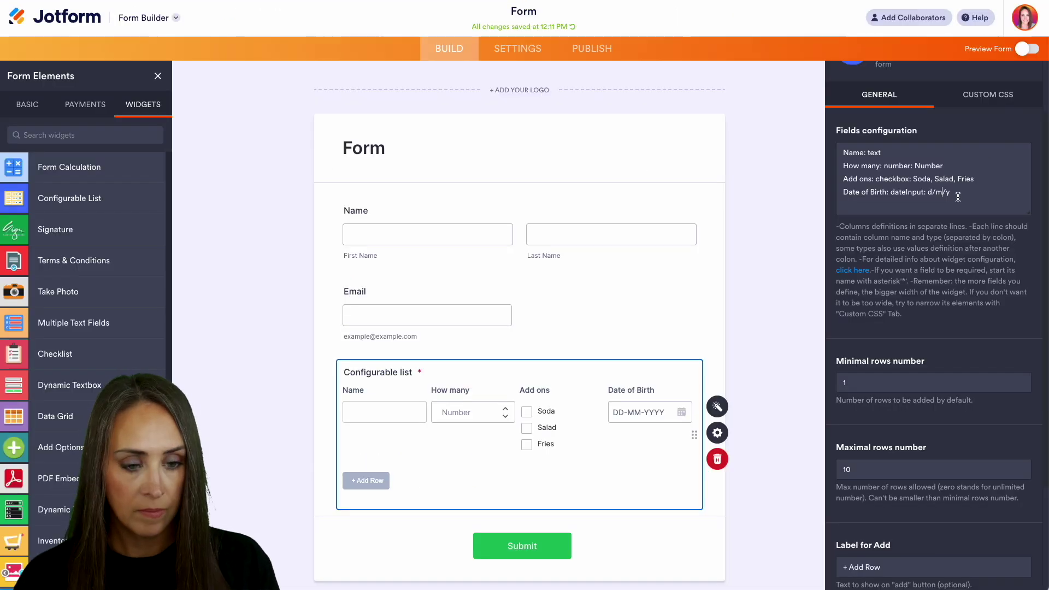
key(Return)
key(ctrl+v)
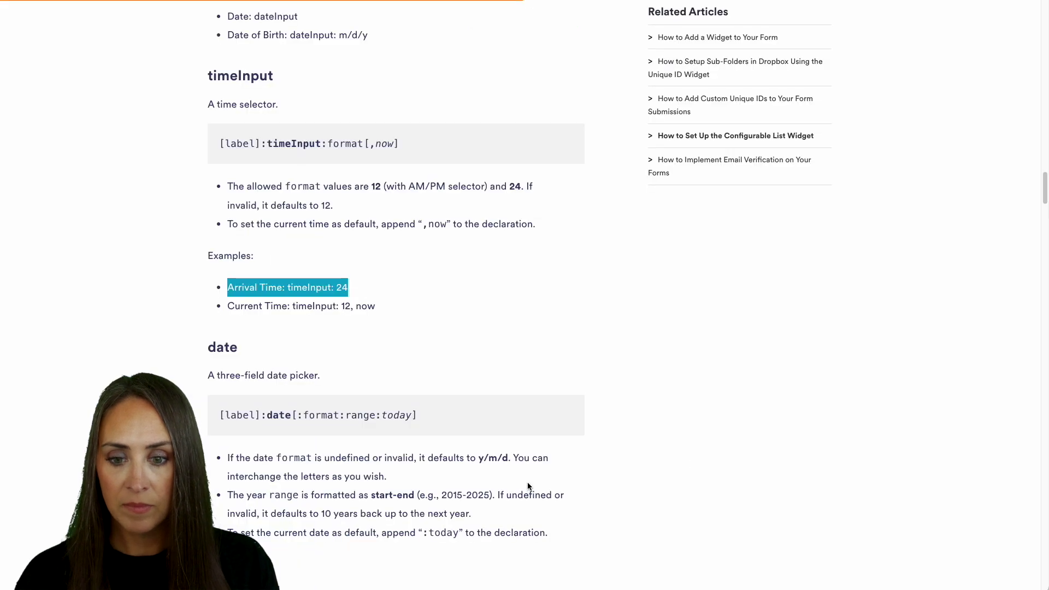
Step: Add the static Note 'We are open 24/7.' and delete the Add ons, Date of Birth and Arrival Time lines
scroll(524, 480, down, 4)
scroll(525, 482, down, 10)
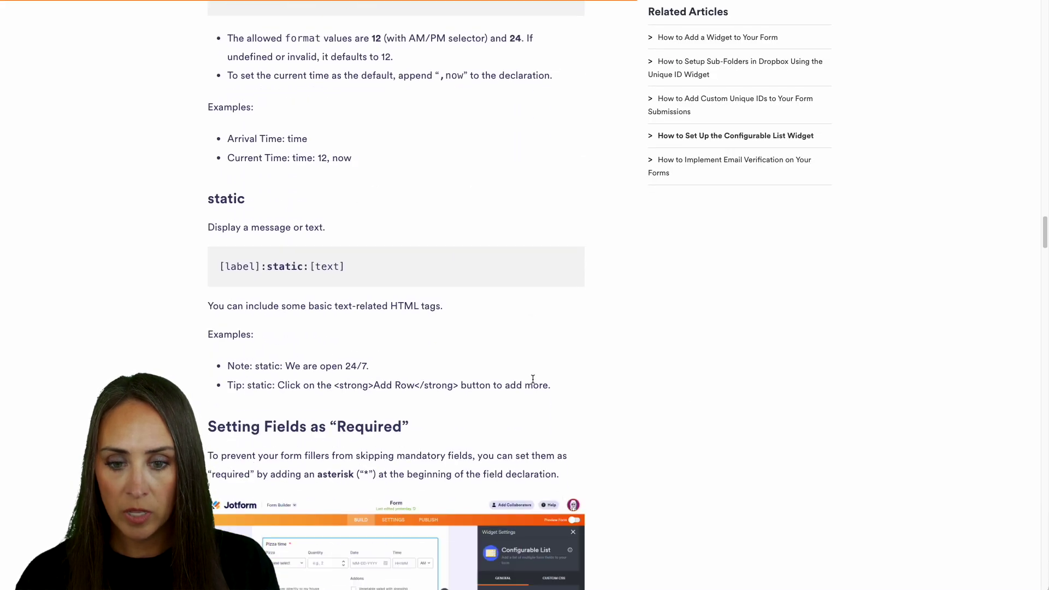
drag(401, 350, 230, 348)
key(ctrl+c)
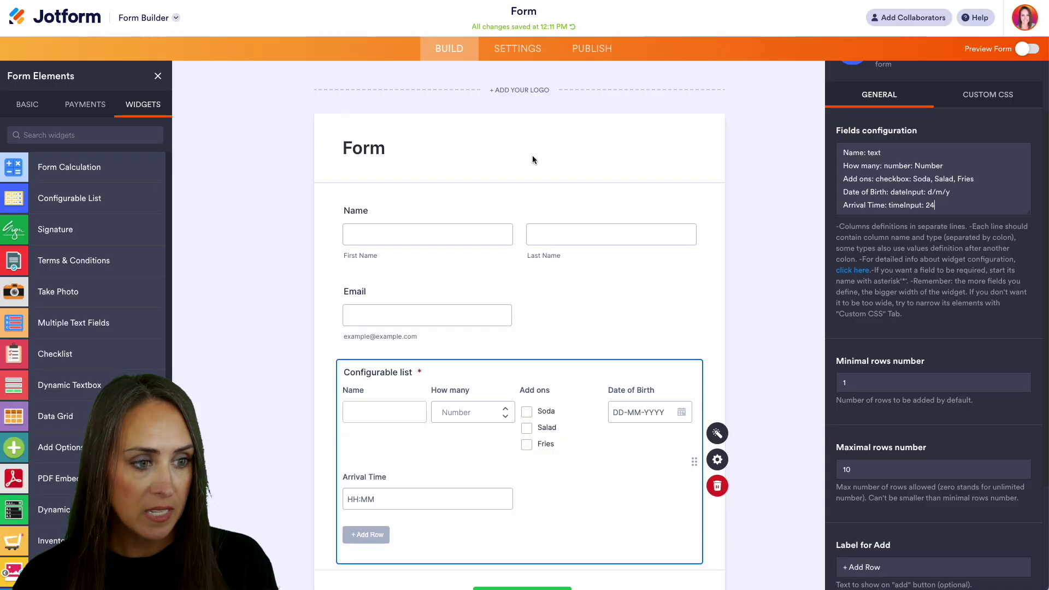
key(Return)
key(ctrl+v)
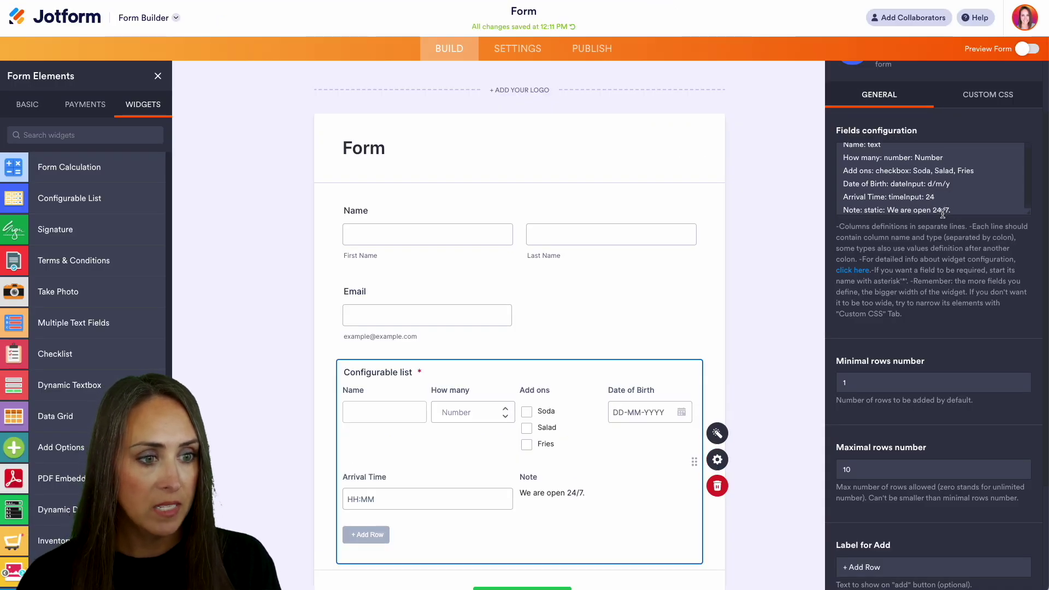
drag(941, 197, 842, 169)
key(BackSpace)
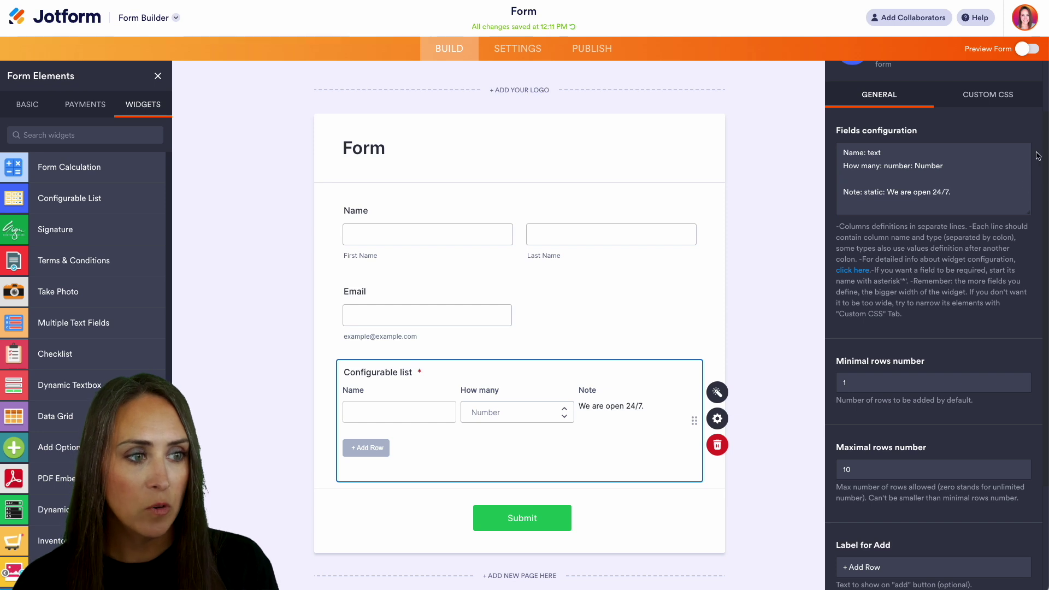
Step: Preview the form, setting How many to 4 in the first row and 2 in a second row
click(1031, 49)
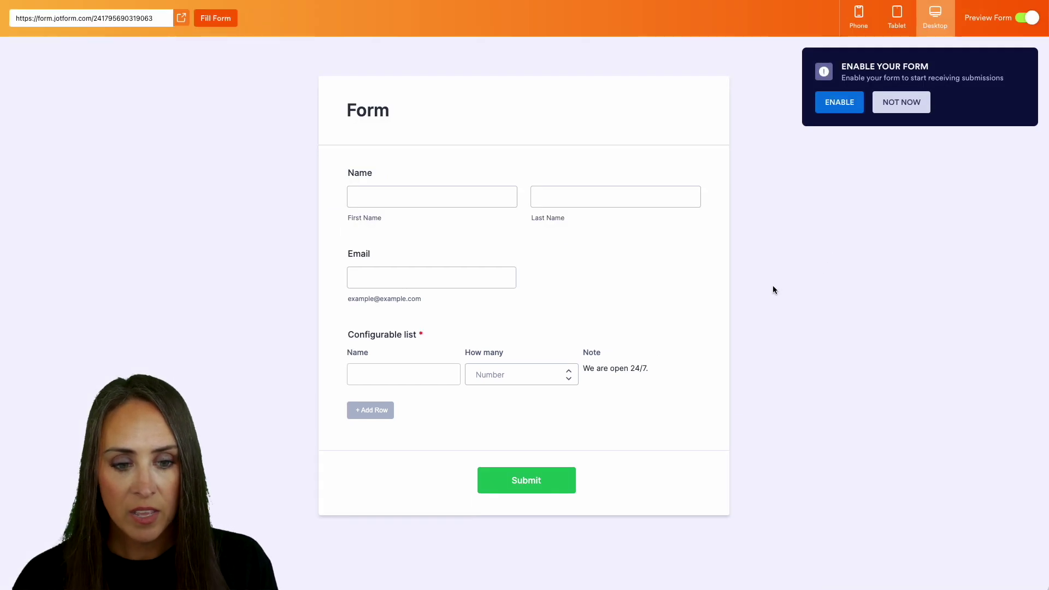
click(568, 372)
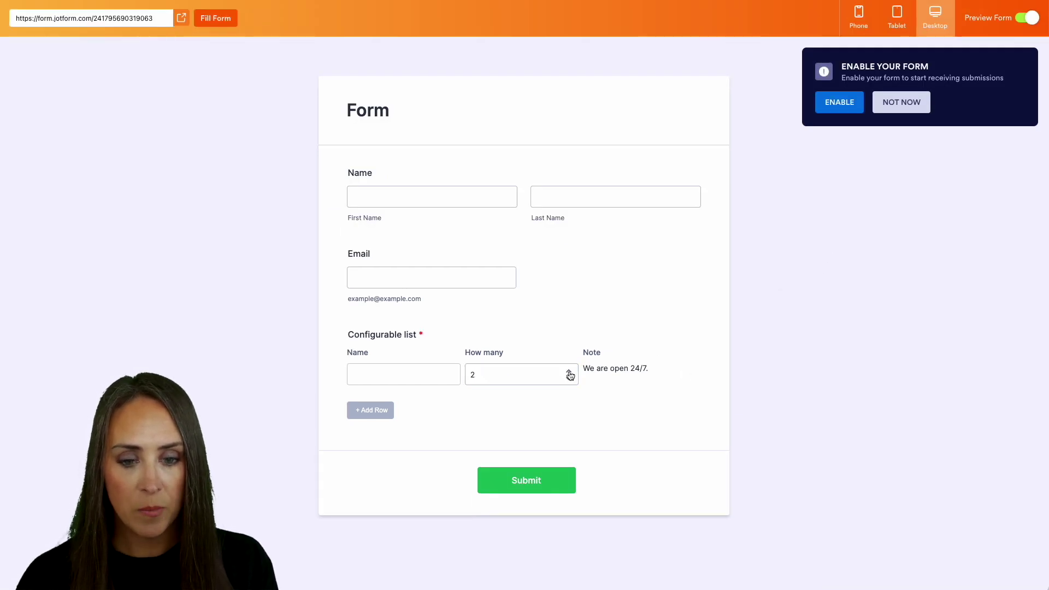
click(383, 410)
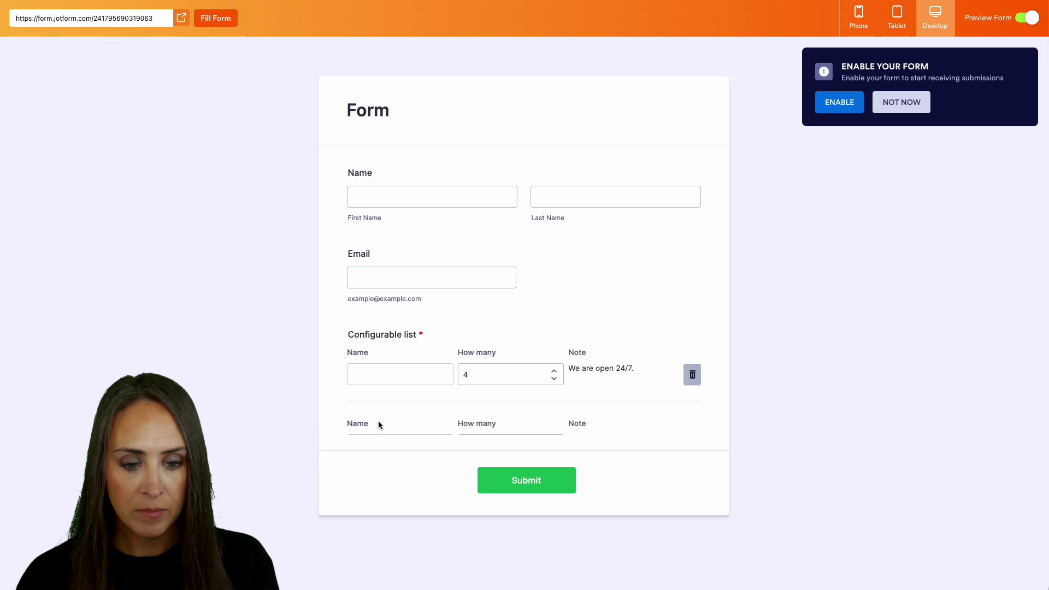
click(520, 449)
click(549, 442)
click(549, 442)
Step: Add rows repeatedly until the list reaches its 10-row maximum
scroll(393, 454, down, 1)
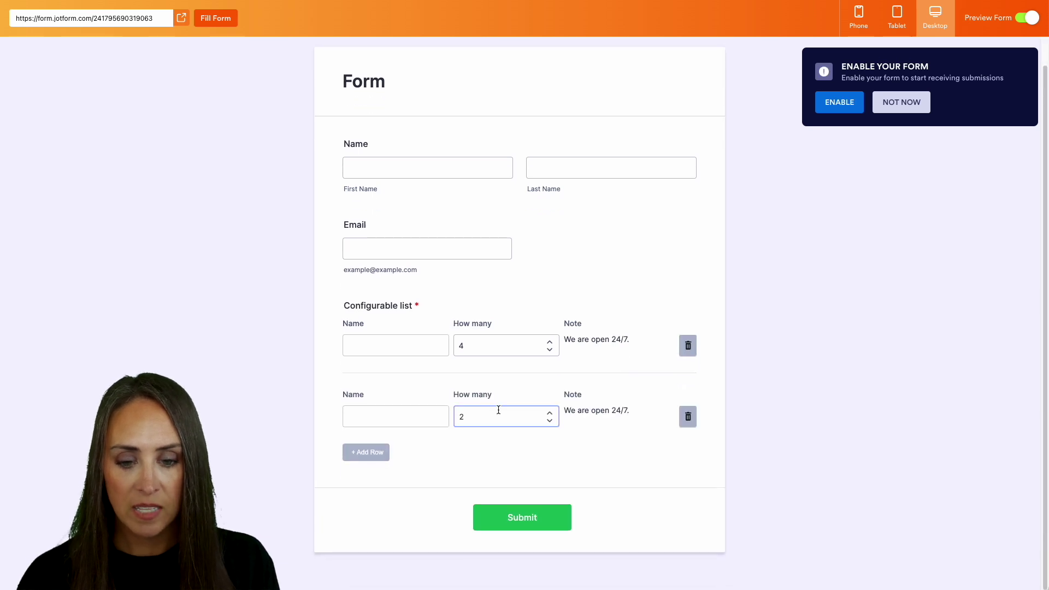
click(383, 455)
click(367, 523)
scroll(434, 442, down, 3)
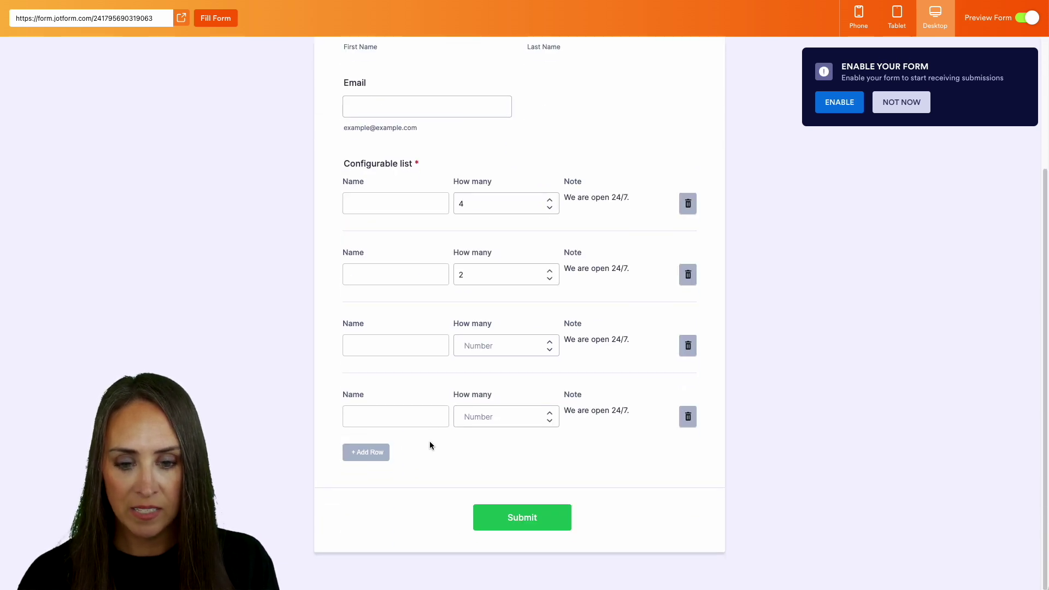
click(385, 450)
scroll(383, 448, down, 2)
click(365, 452)
click(366, 522)
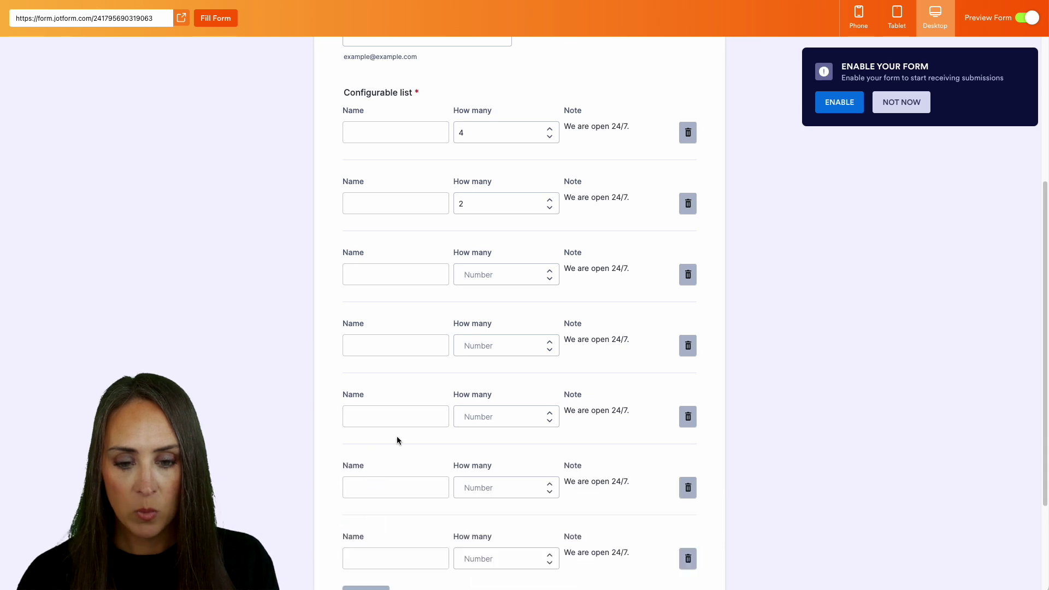
scroll(388, 453, down, 3)
click(378, 456)
scroll(393, 454, down, 1)
click(368, 451)
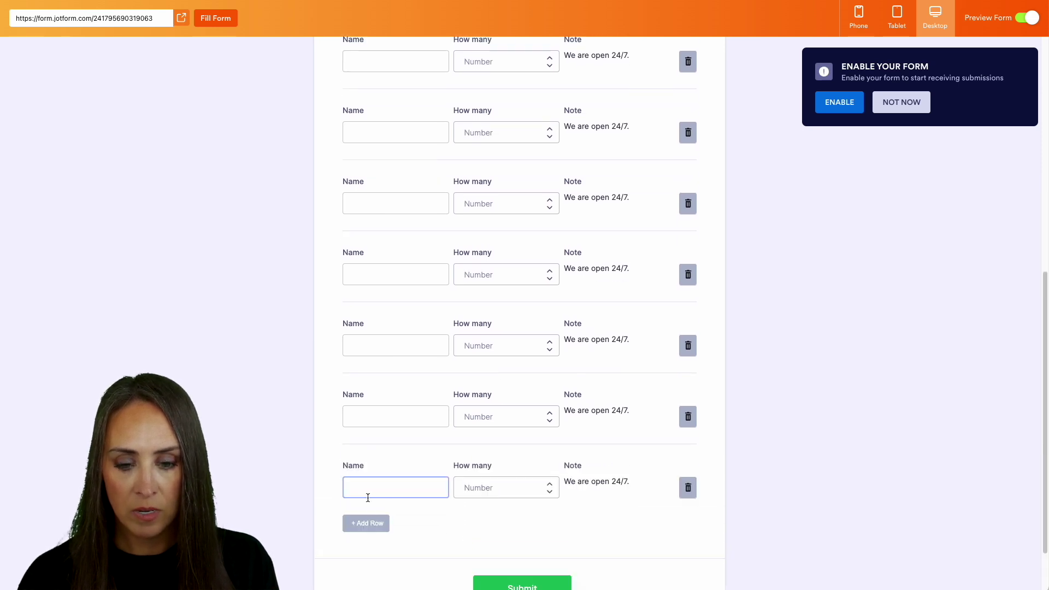
click(367, 523)
scroll(399, 454, down, 2)
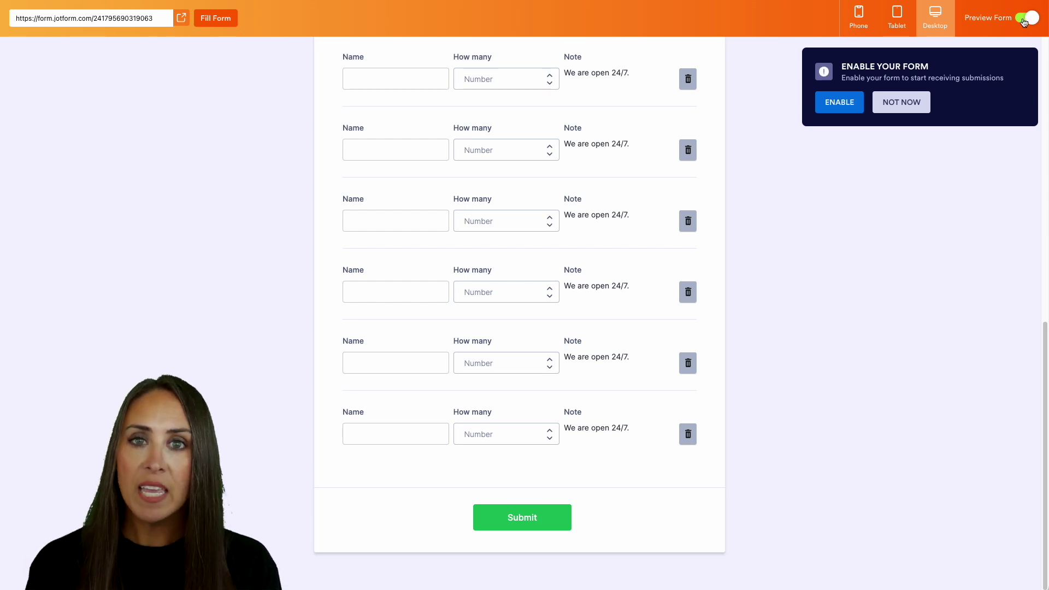
Step: Turn off Preview Form to return to the builder with the list's single default row
click(1025, 18)
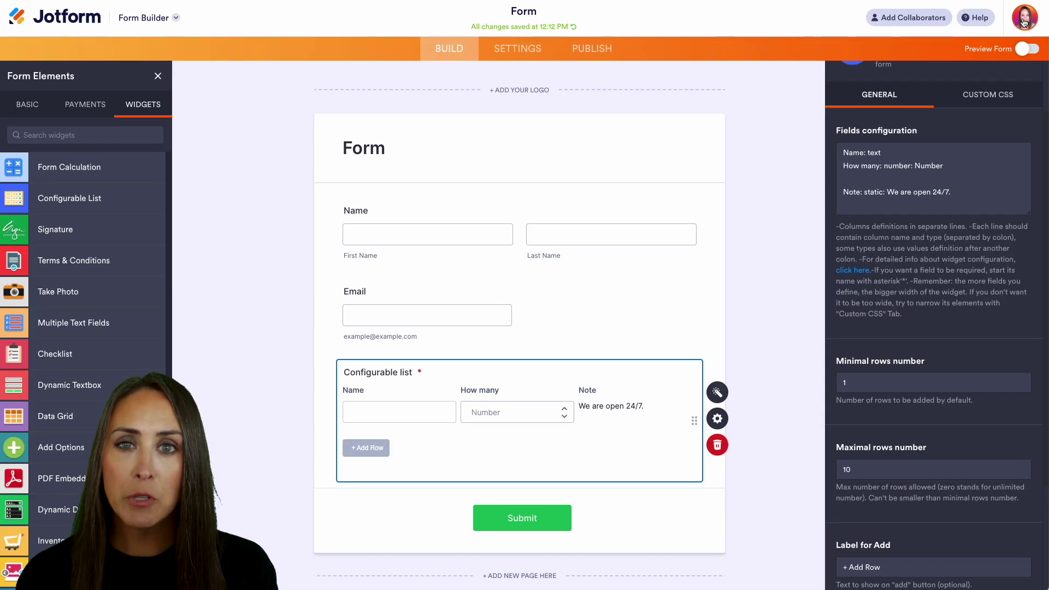